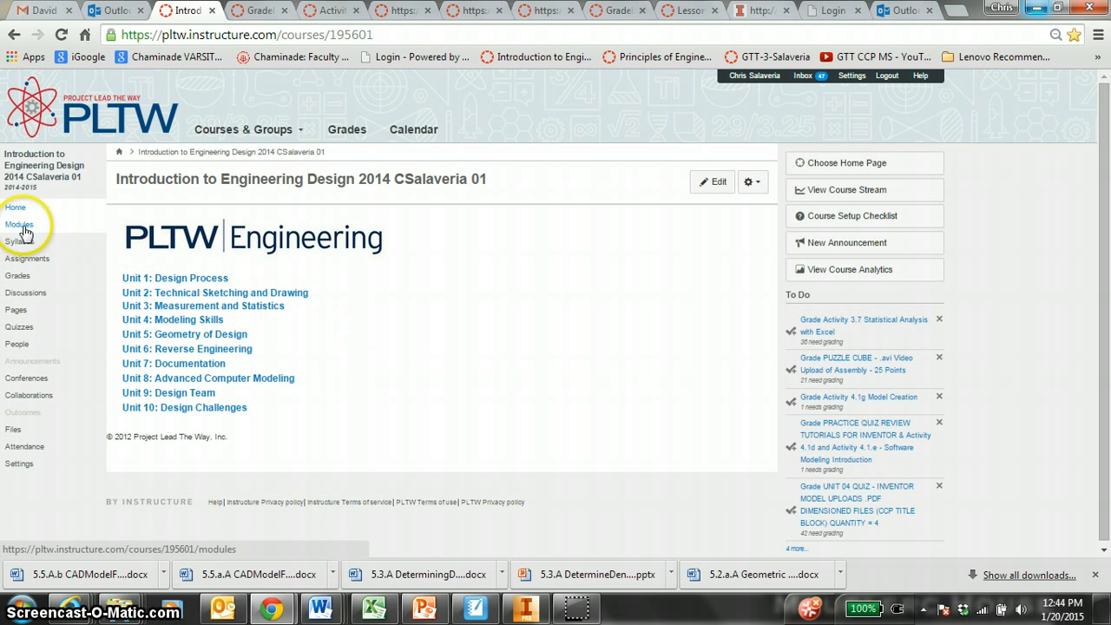
Open Activity 5.2b Introduction to CAD Modeling Skills from the course modules and view its activity instructions and attached files.
{"action": "left_click", "coordinate": [19, 224]}
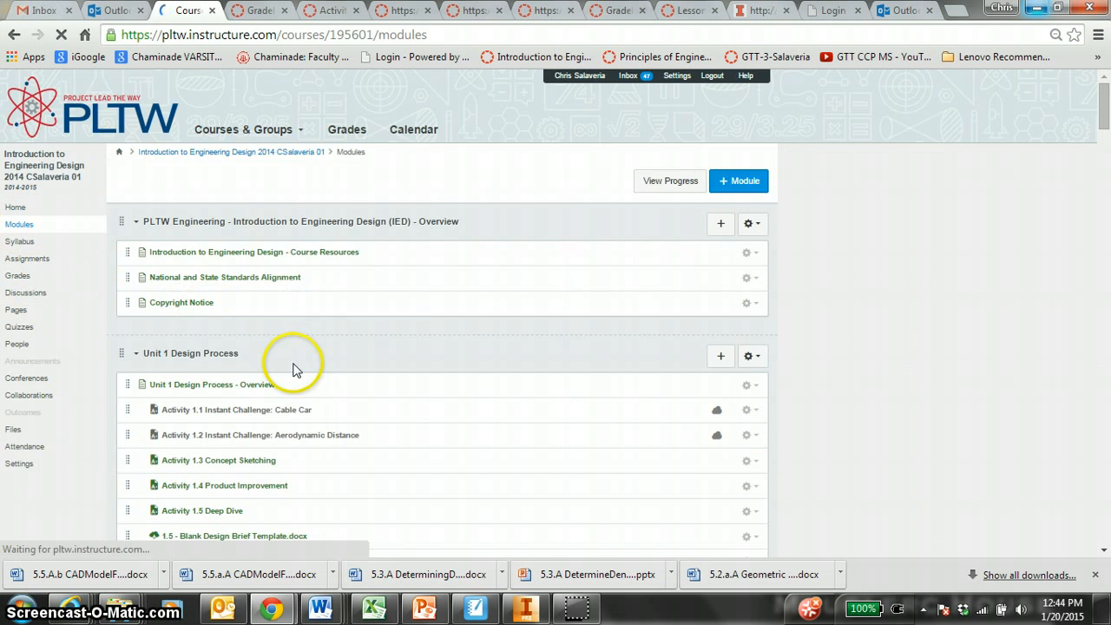
{"action": "scroll", "coordinate": [295, 368], "scroll_direction": "down", "scroll_amount": 3}
{"action": "scroll", "coordinate": [248, 330], "scroll_direction": "down", "scroll_amount": 2}
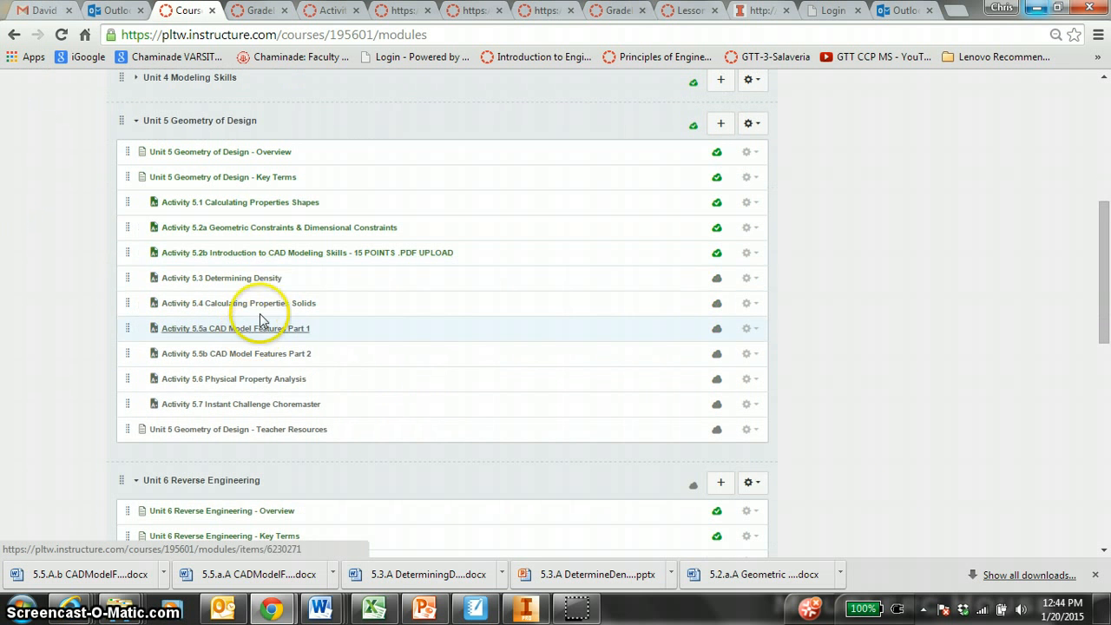
{"action": "left_click", "coordinate": [269, 254]}
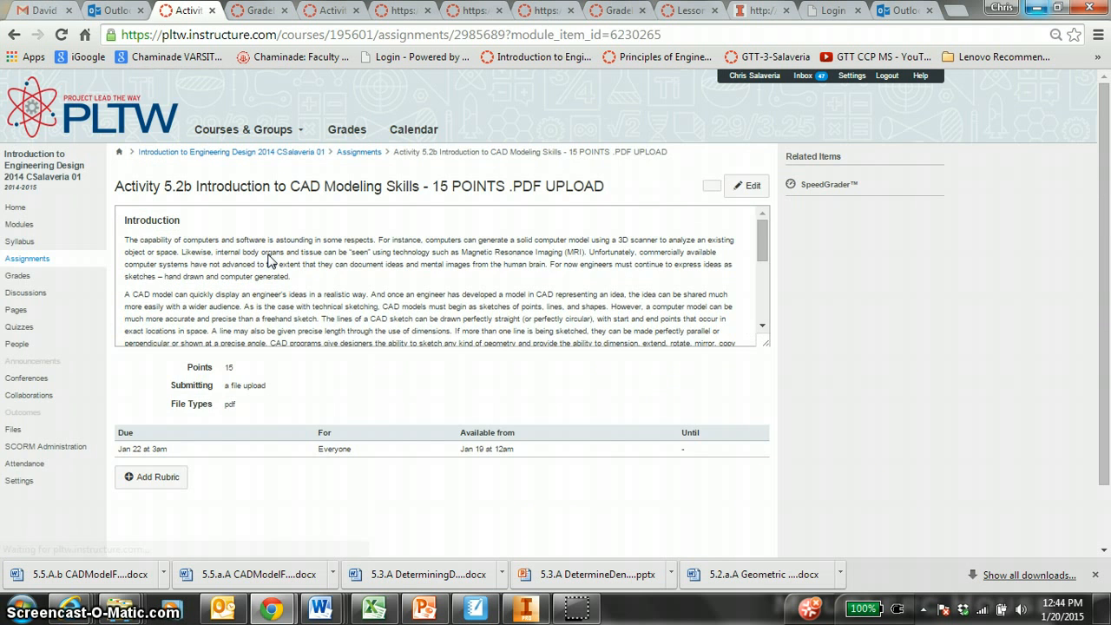
{"action": "scroll", "coordinate": [392, 285], "scroll_direction": "down", "scroll_amount": 2}
{"action": "scroll", "coordinate": [392, 285], "scroll_direction": "down", "scroll_amount": 1}
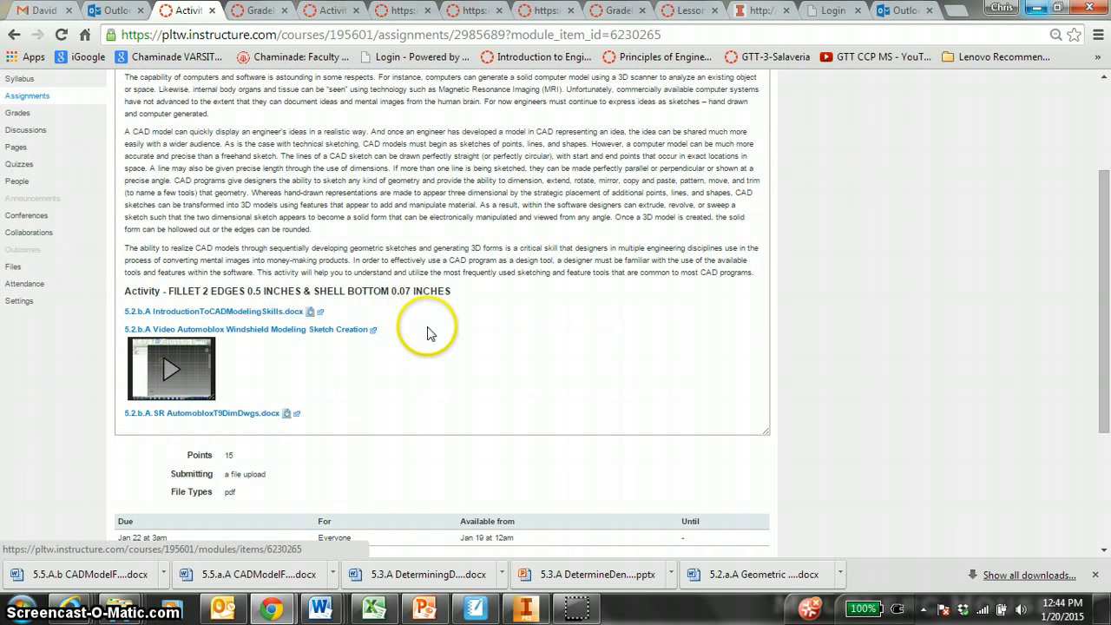
Switch to Inventor to view the yellow part from its home view, and examine the dimensioned windshield sketch in the Word document.
{"action": "left_click", "coordinate": [525, 608]}
{"action": "left_click", "coordinate": [1057, 148]}
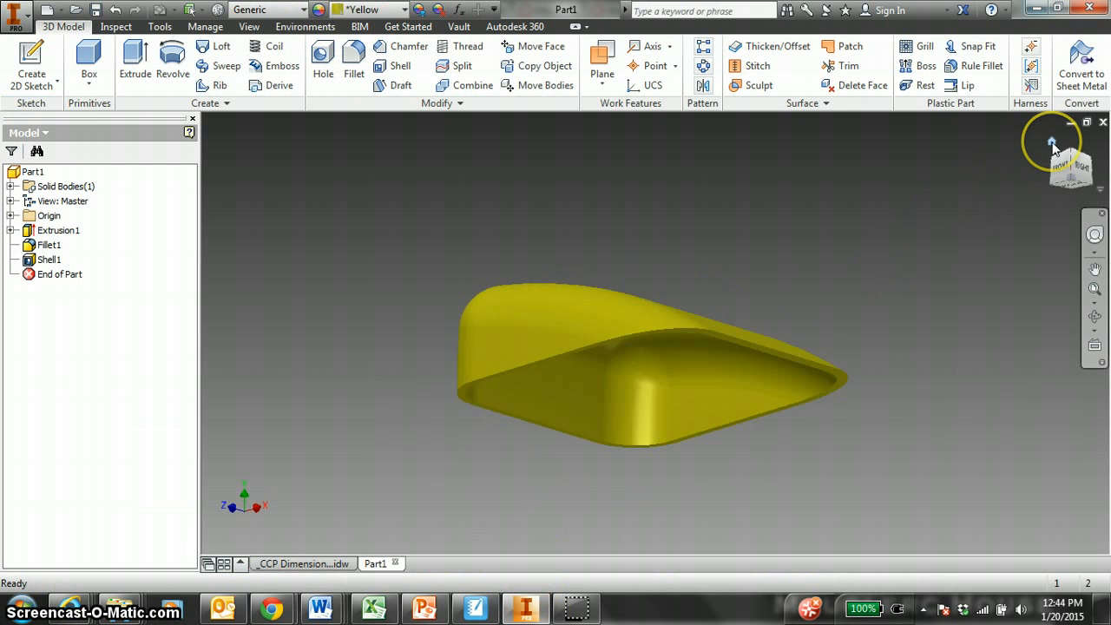
{"action": "left_click", "coordinate": [320, 607]}
{"action": "left_click", "coordinate": [332, 545]}
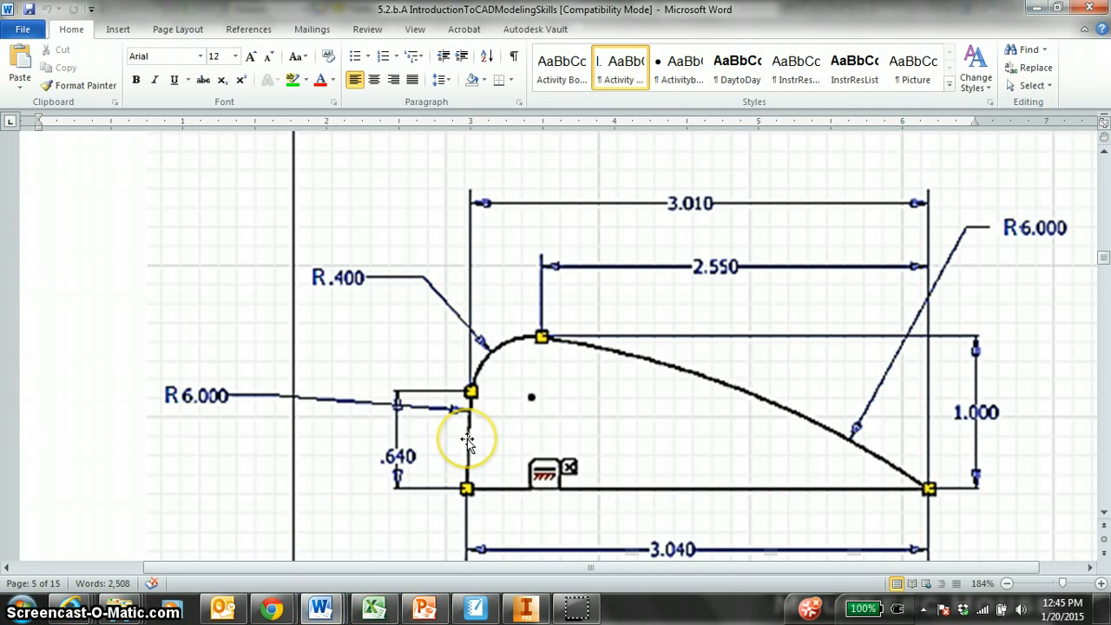
{"action": "scroll", "coordinate": [466, 441], "scroll_direction": "up", "scroll_amount": 1}
{"action": "left_click", "coordinate": [513, 414]}
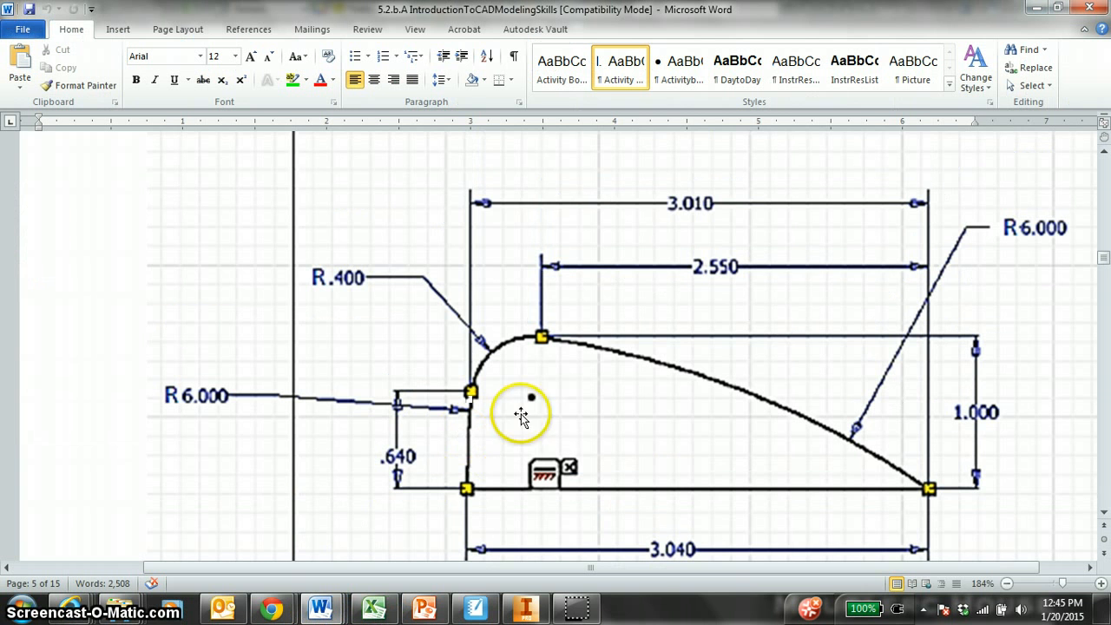
{"action": "left_click", "coordinate": [487, 476]}
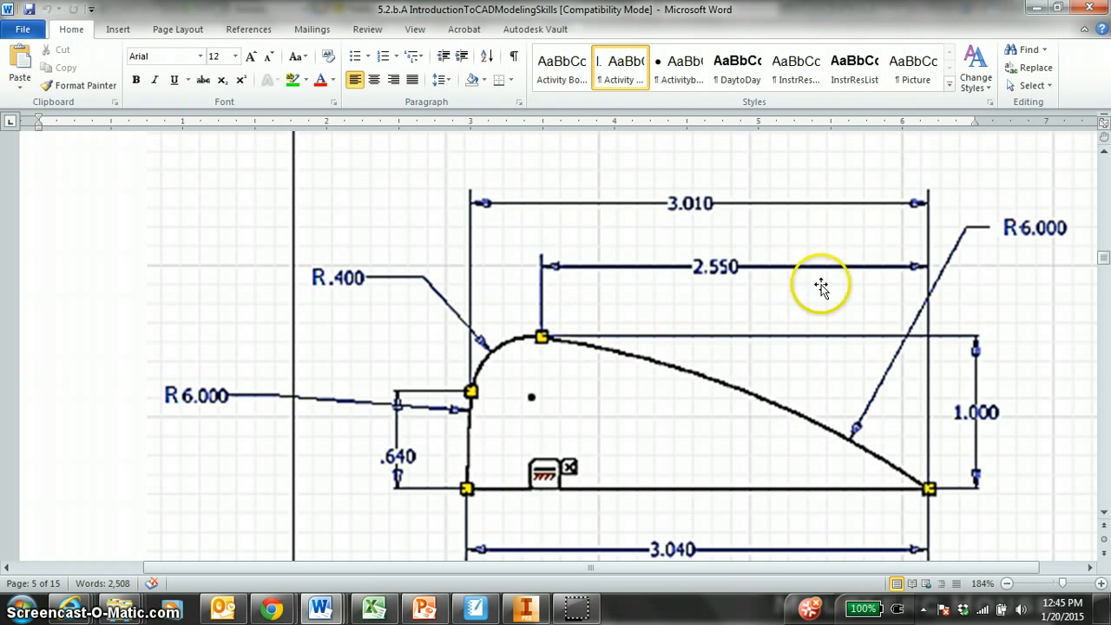
Read the arc sketching hint and the tangent constraint instructions with their diagram in the activity document.
{"action": "scroll", "coordinate": [587, 370], "scroll_direction": "down", "scroll_amount": 5}
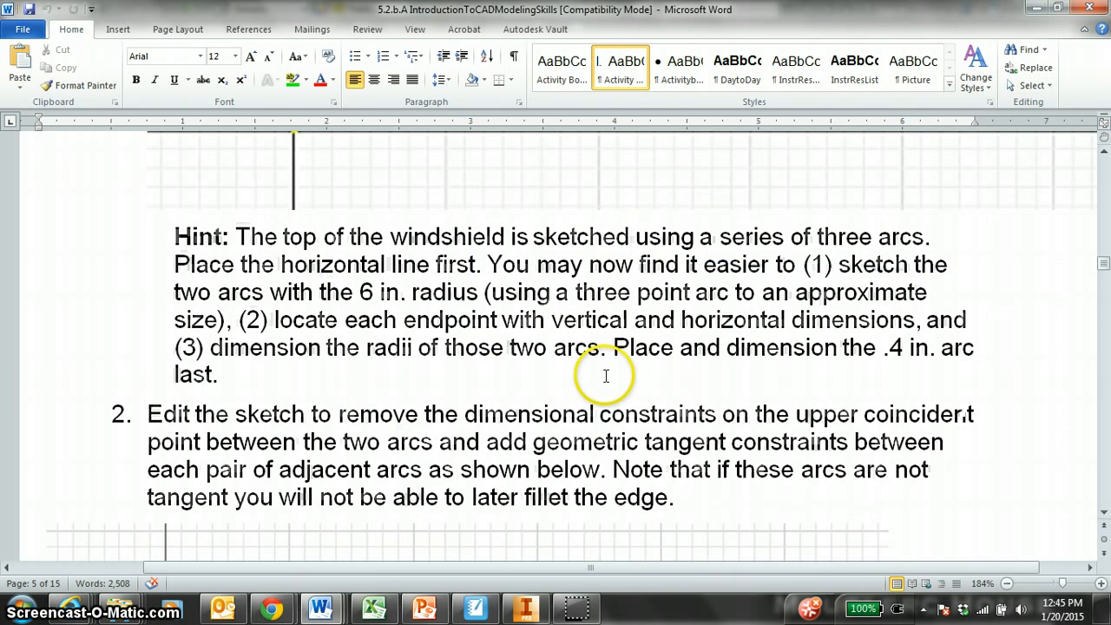
{"action": "scroll", "coordinate": [604, 376], "scroll_direction": "down", "scroll_amount": 5}
{"action": "scroll", "coordinate": [605, 376], "scroll_direction": "up", "scroll_amount": 2}
{"action": "scroll", "coordinate": [605, 374], "scroll_direction": "down", "scroll_amount": 10}
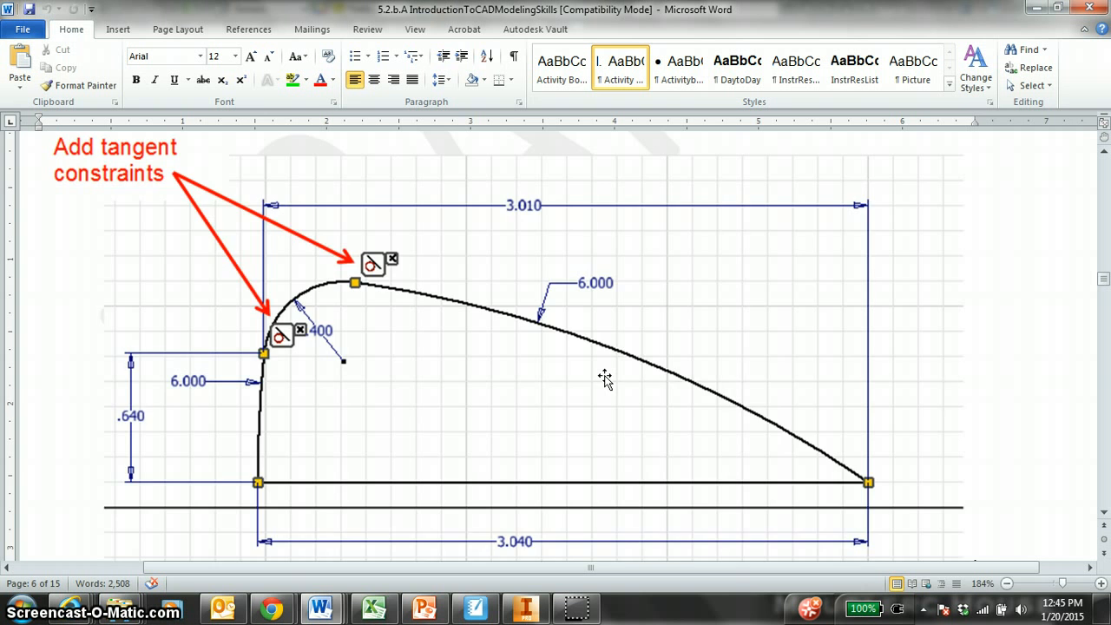
{"action": "scroll", "coordinate": [605, 380], "scroll_direction": "up", "scroll_amount": 2}
{"action": "scroll", "coordinate": [602, 384], "scroll_direction": "down", "scroll_amount": 2}
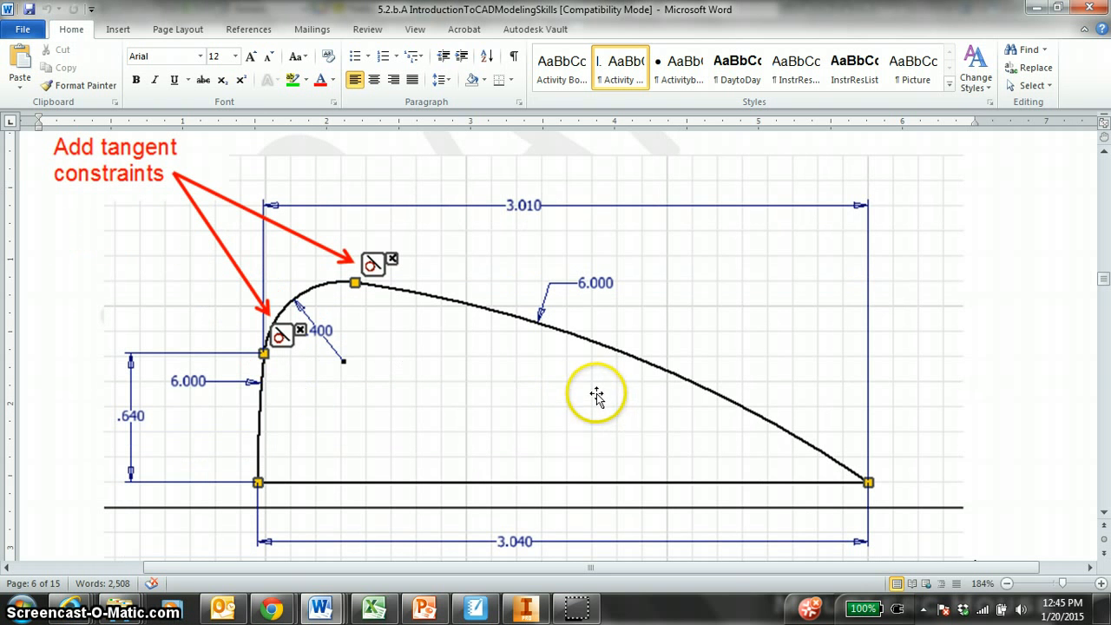
Switch back to Inventor and inspect the yellow part's fillet and shell features, including its hollow underside.
{"action": "left_click", "coordinate": [527, 612]}
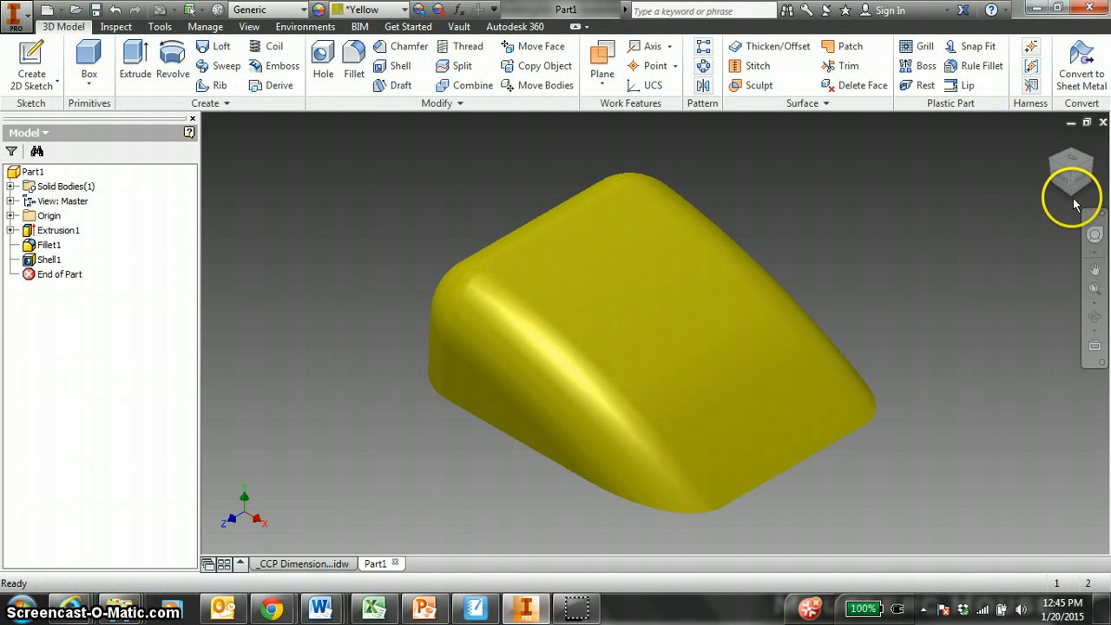
{"action": "left_click", "coordinate": [49, 245]}
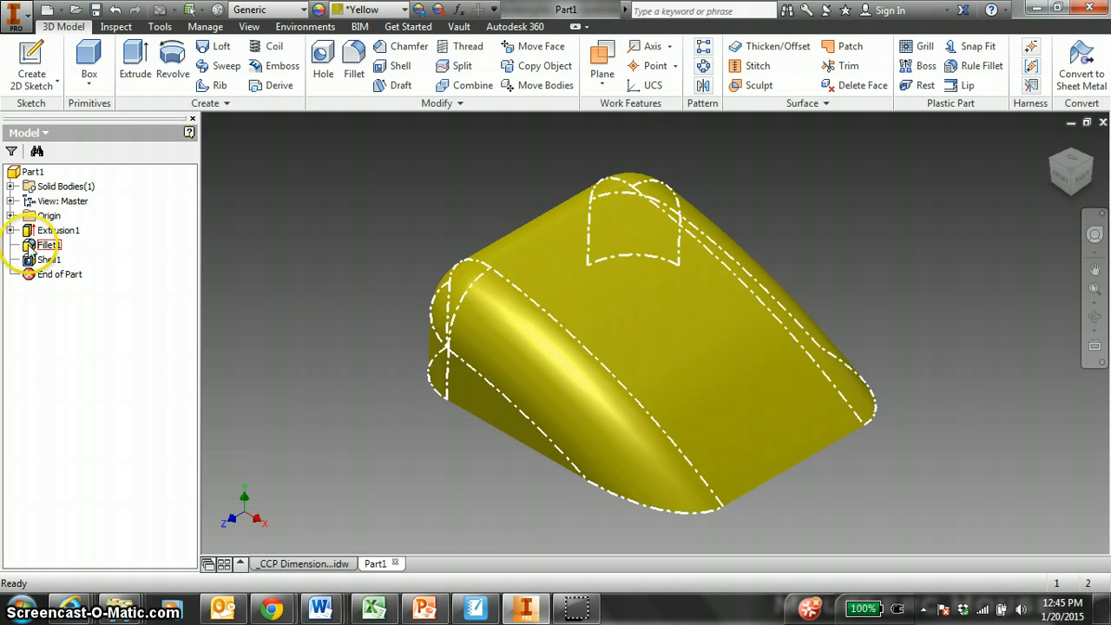
{"action": "left_click", "coordinate": [35, 246]}
{"action": "left_click", "coordinate": [36, 260]}
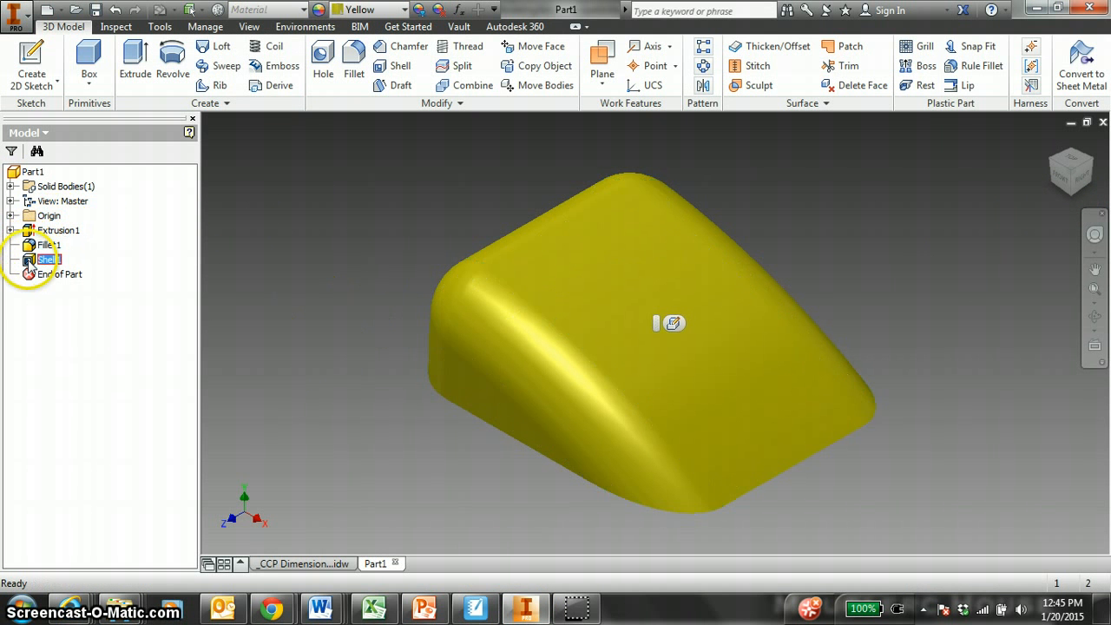
{"action": "left_click", "coordinate": [1068, 196]}
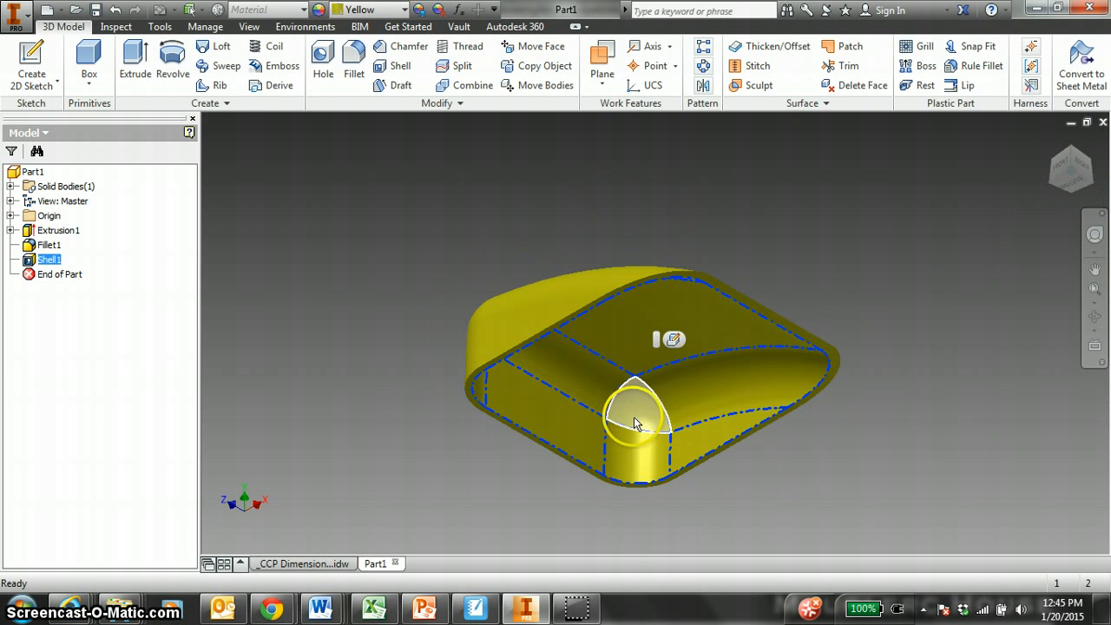
Create a new part from the inch-based Standard.ipt template in the main Templates folder.
{"action": "left_click", "coordinate": [46, 10]}
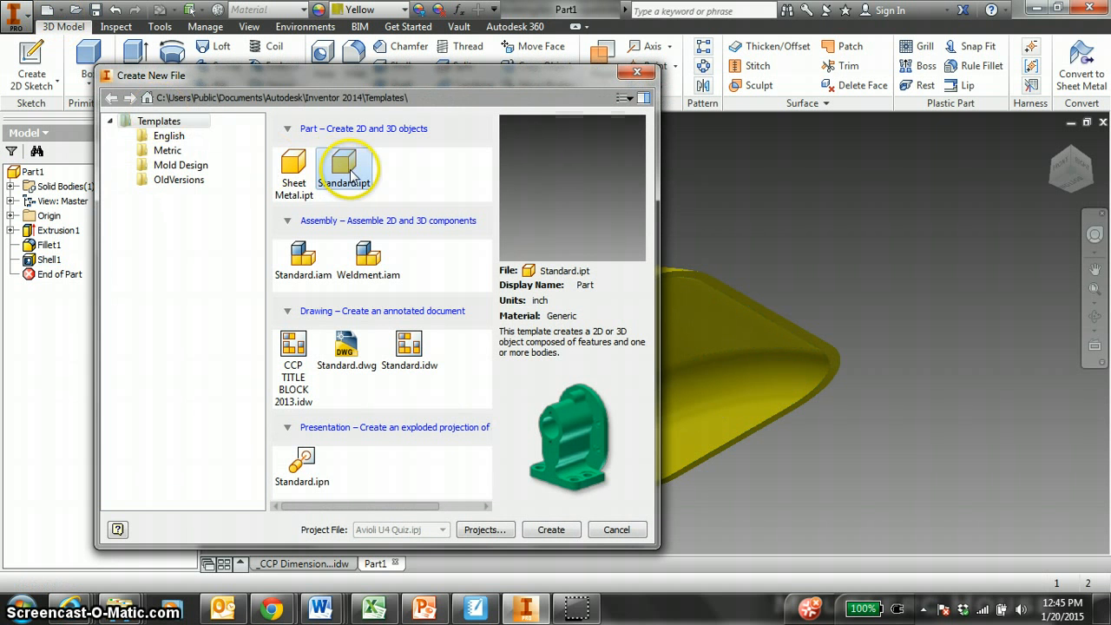
{"action": "left_click", "coordinate": [166, 136]}
{"action": "left_click", "coordinate": [169, 152]}
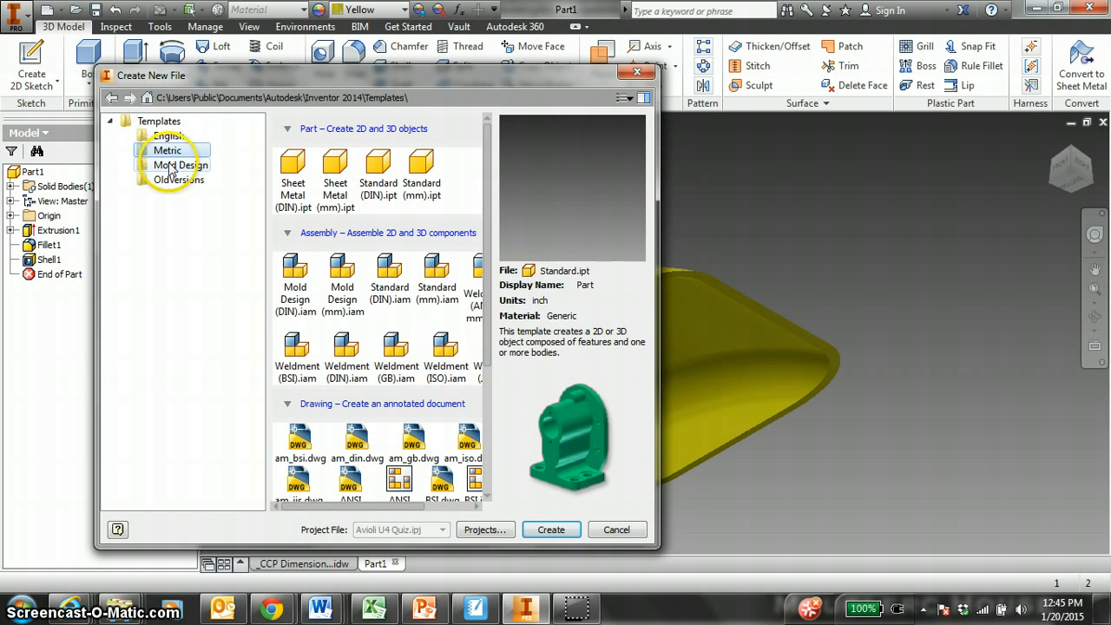
{"action": "left_click", "coordinate": [156, 122]}
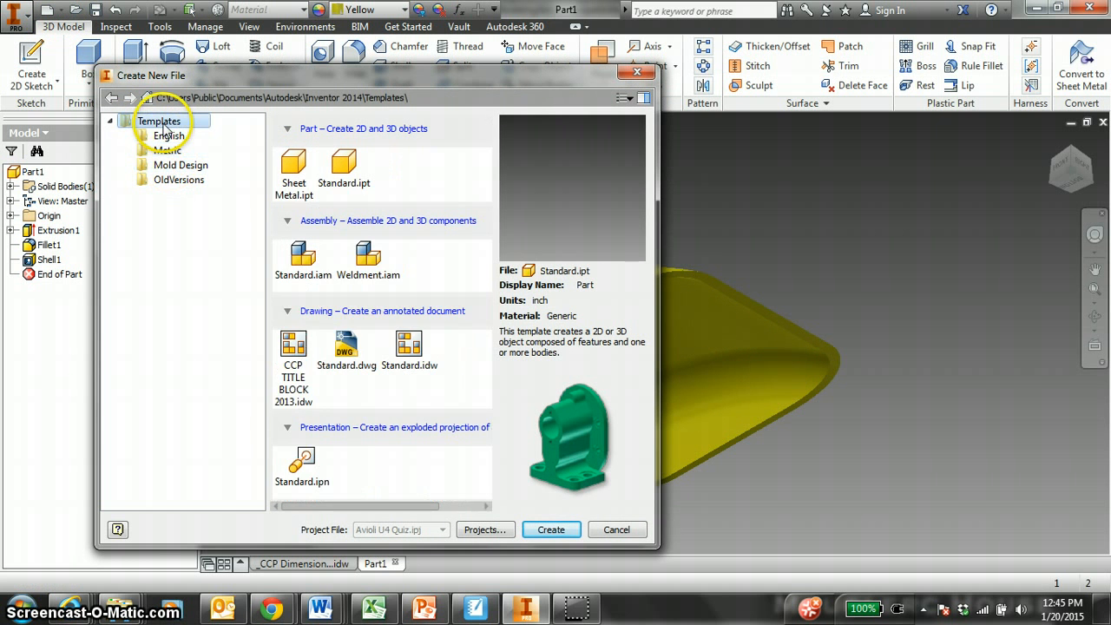
{"action": "double_click", "coordinate": [352, 170]}
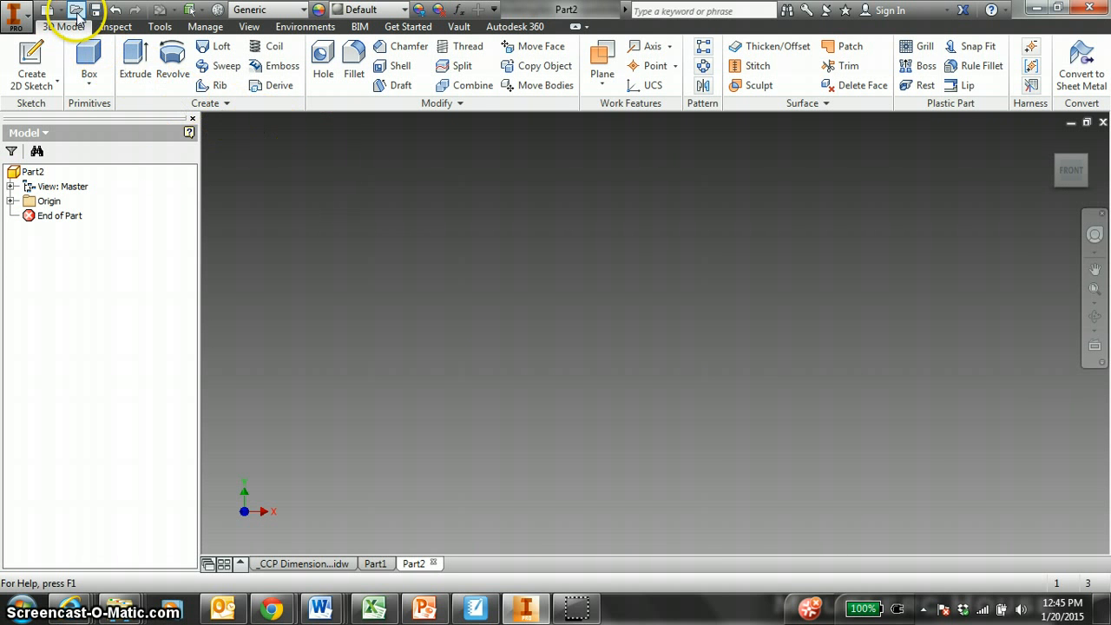
Start a 2D sketch on the XY plane and draw a horizontal line 3.04 in long from the origin along the X axis.
{"action": "left_click", "coordinate": [34, 66]}
{"action": "left_click", "coordinate": [721, 261]}
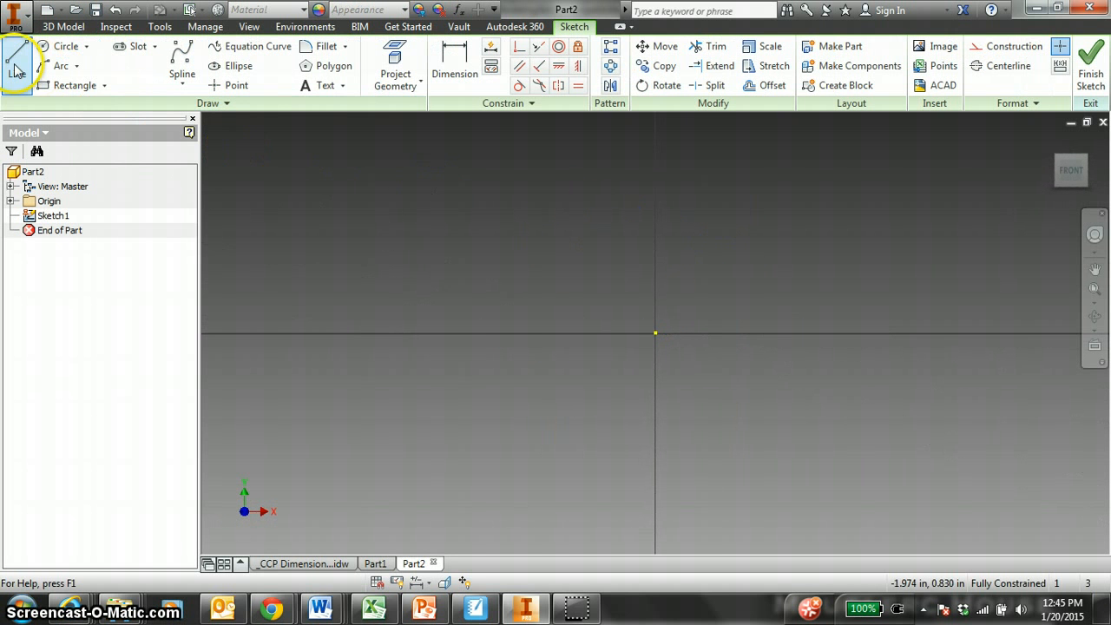
{"action": "left_click", "coordinate": [16, 67]}
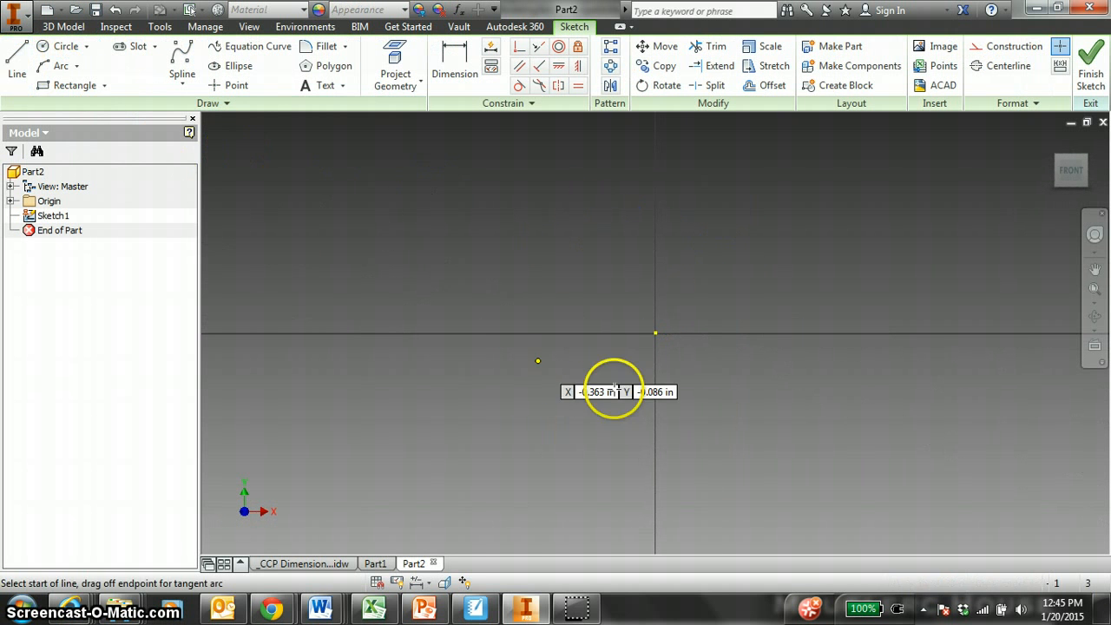
{"action": "left_click", "coordinate": [655, 332]}
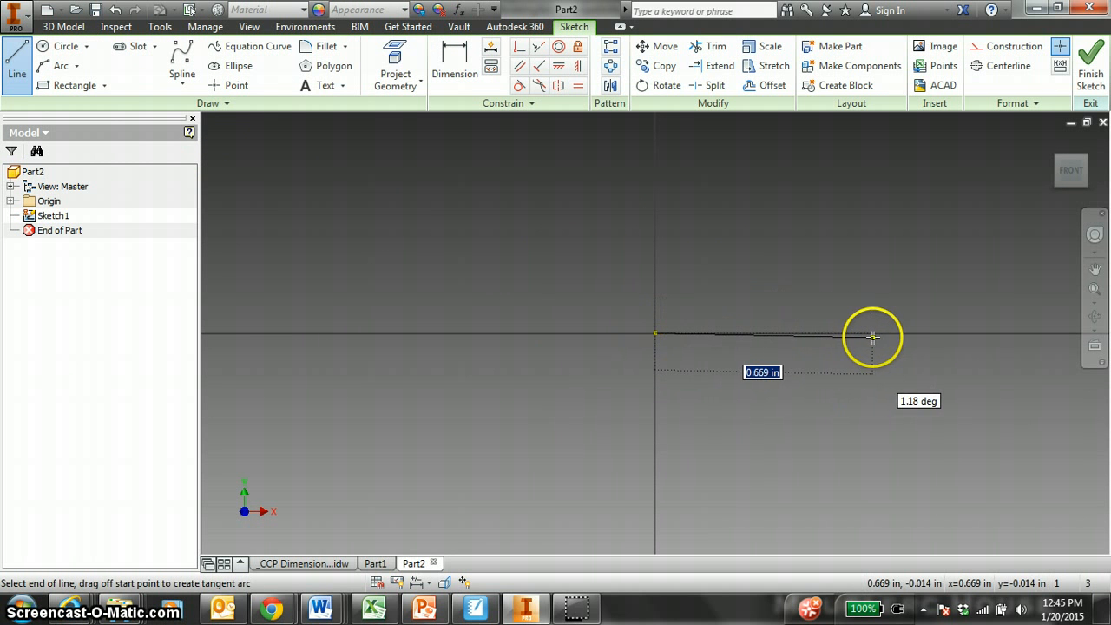
{"action": "left_click", "coordinate": [909, 332]}
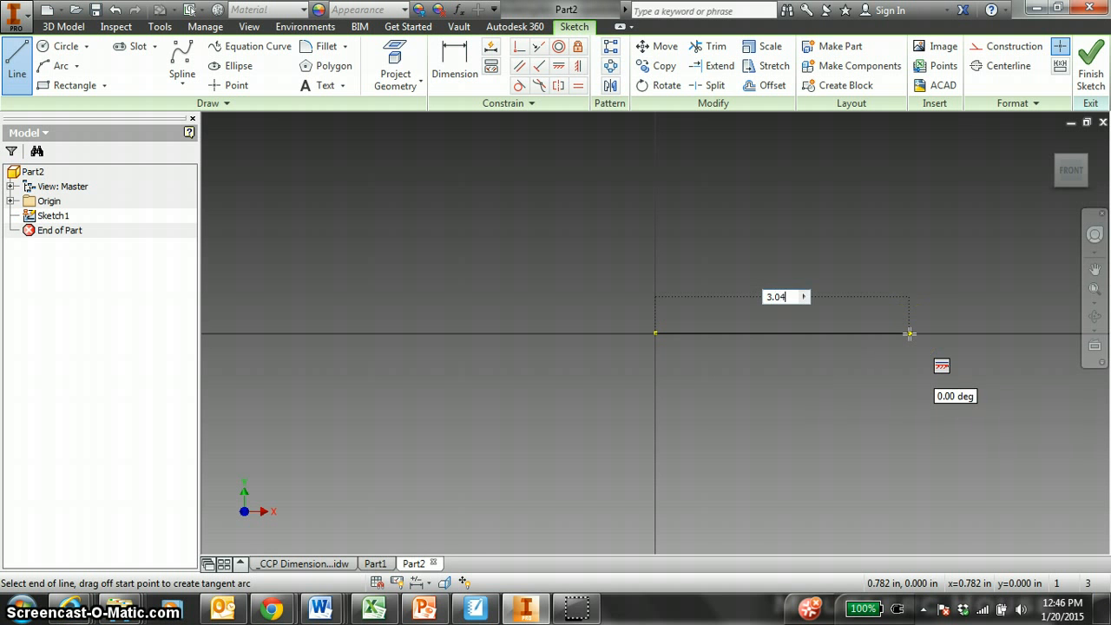
{"action": "key", "text": "Return"}
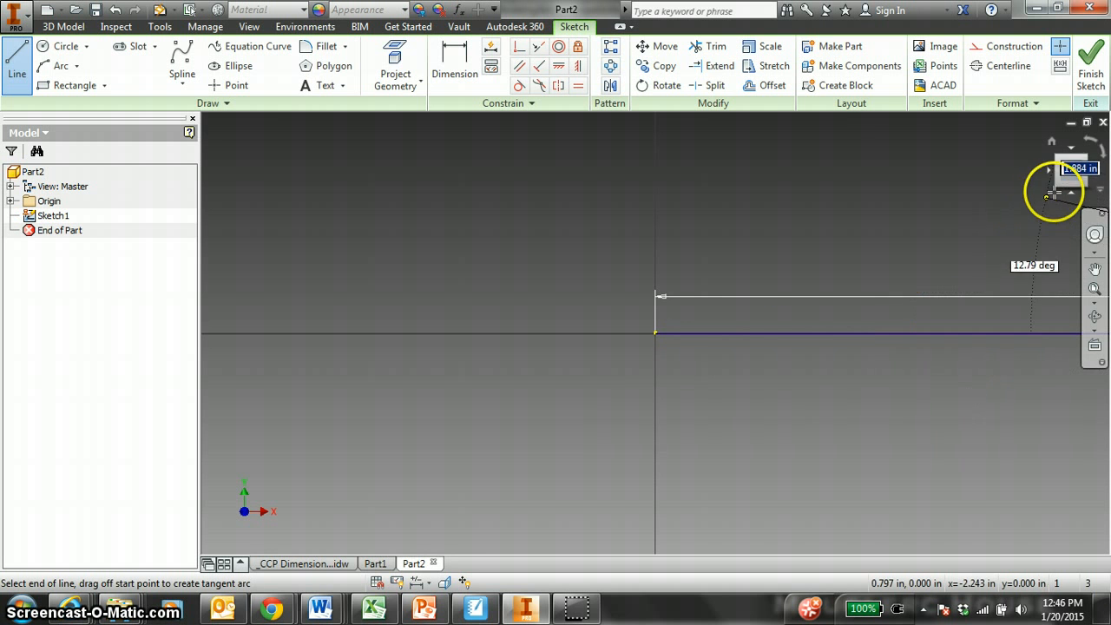
{"action": "left_click", "coordinate": [1074, 176]}
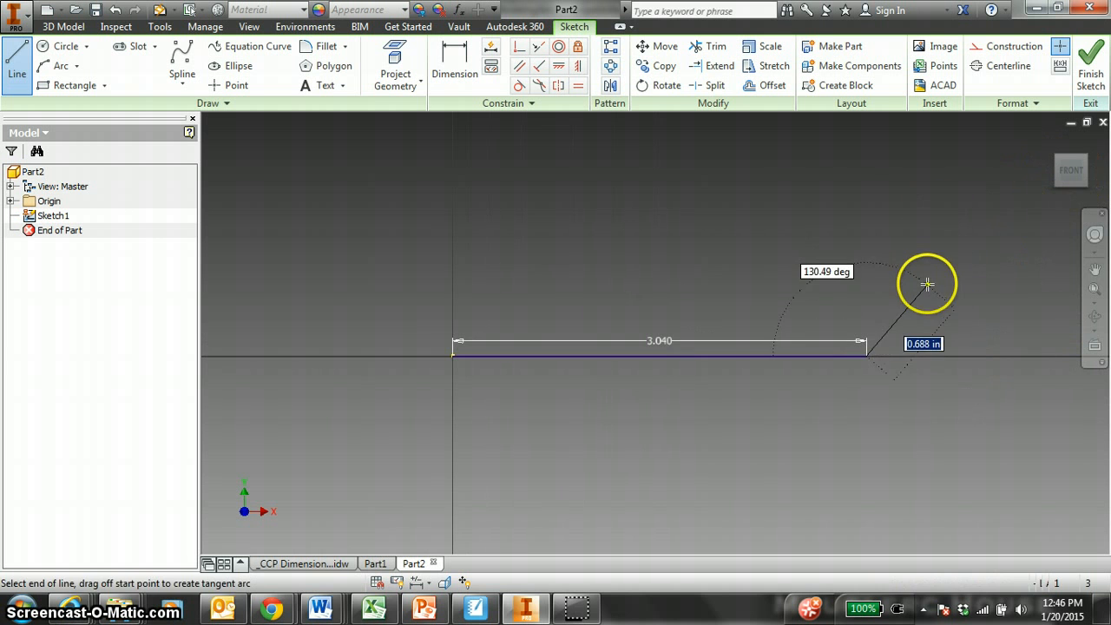
{"action": "key", "text": "Escape"}
{"action": "key", "text": "Escape"}
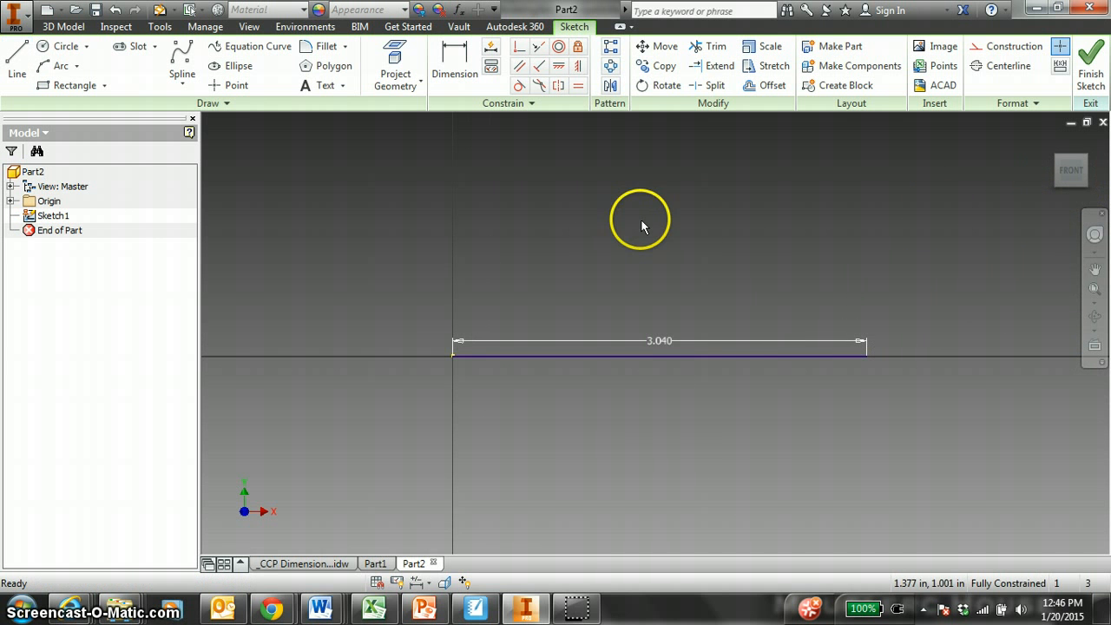
Reposition the base line's length dimension below the line.
{"action": "left_click_drag", "start_coordinate": [651, 339], "coordinate": [669, 434]}
{"action": "left_click", "coordinate": [515, 359]}
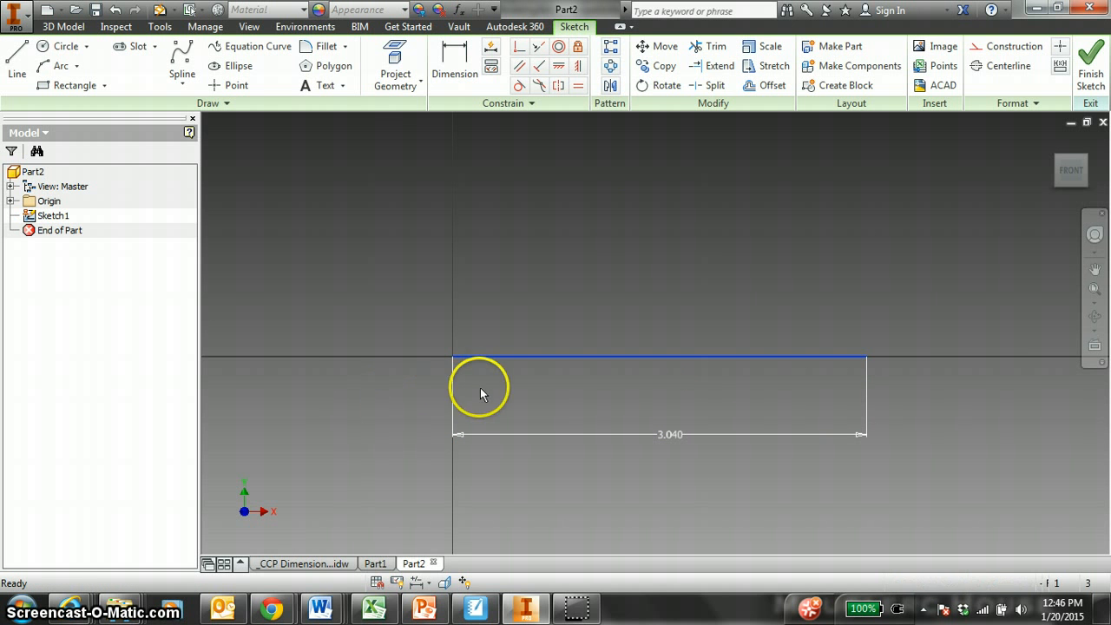
{"action": "left_click", "coordinate": [331, 363]}
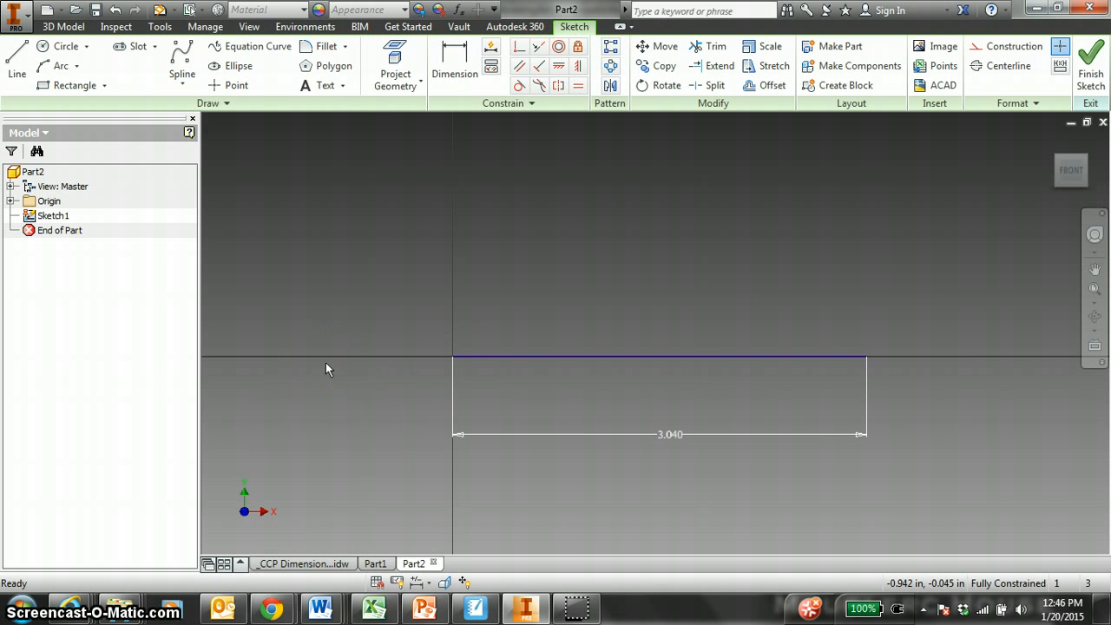
Try a three-point arc with a 6 in radius rising from near the origin end of the base line, and undo it.
{"action": "left_click", "coordinate": [61, 68]}
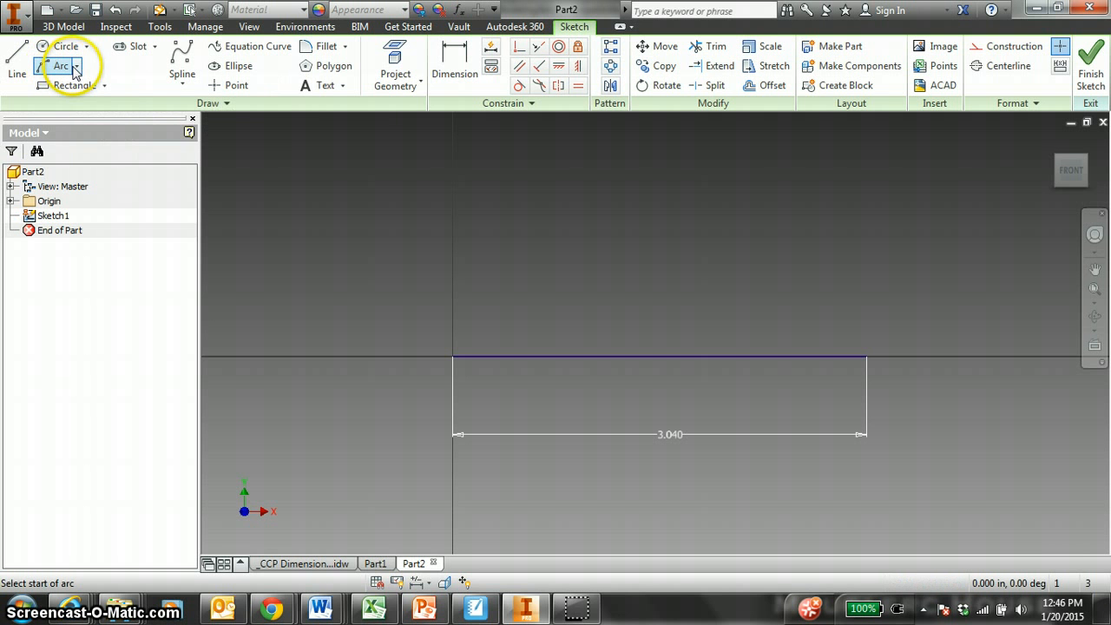
{"action": "left_click", "coordinate": [77, 67]}
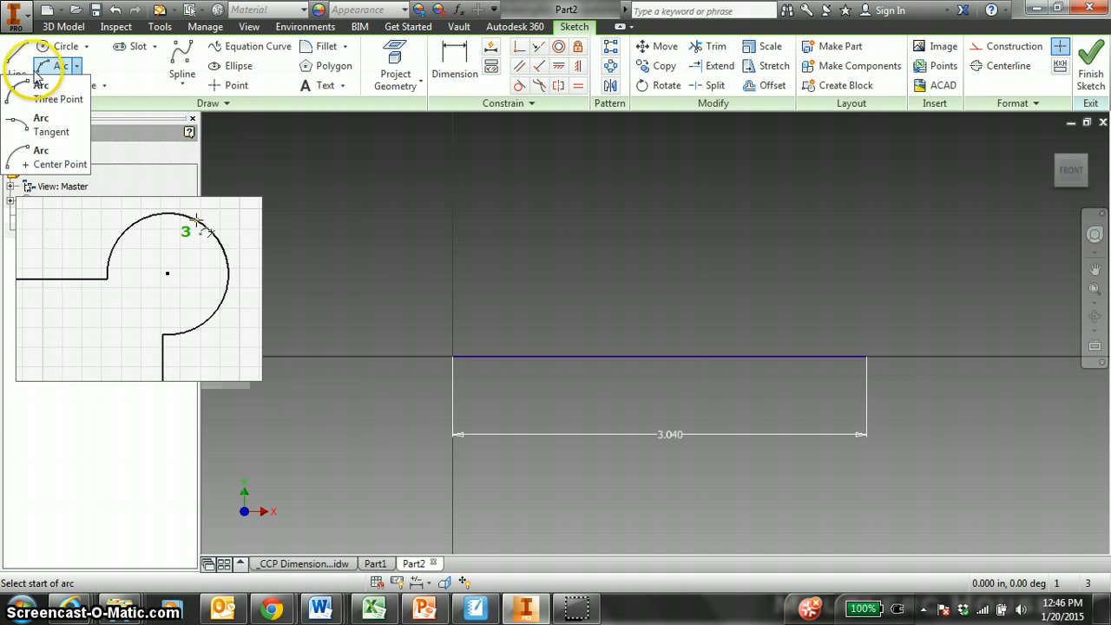
{"action": "left_click", "coordinate": [53, 93]}
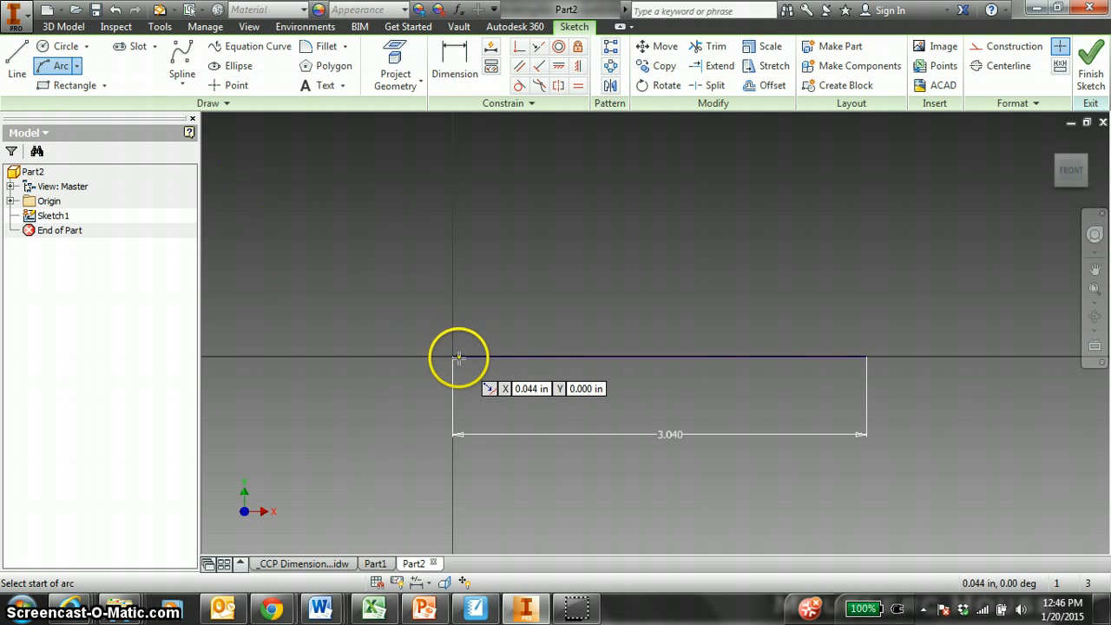
{"action": "left_click_drag", "start_coordinate": [458, 357], "coordinate": [480, 288]}
{"action": "left_click", "coordinate": [480, 287]}
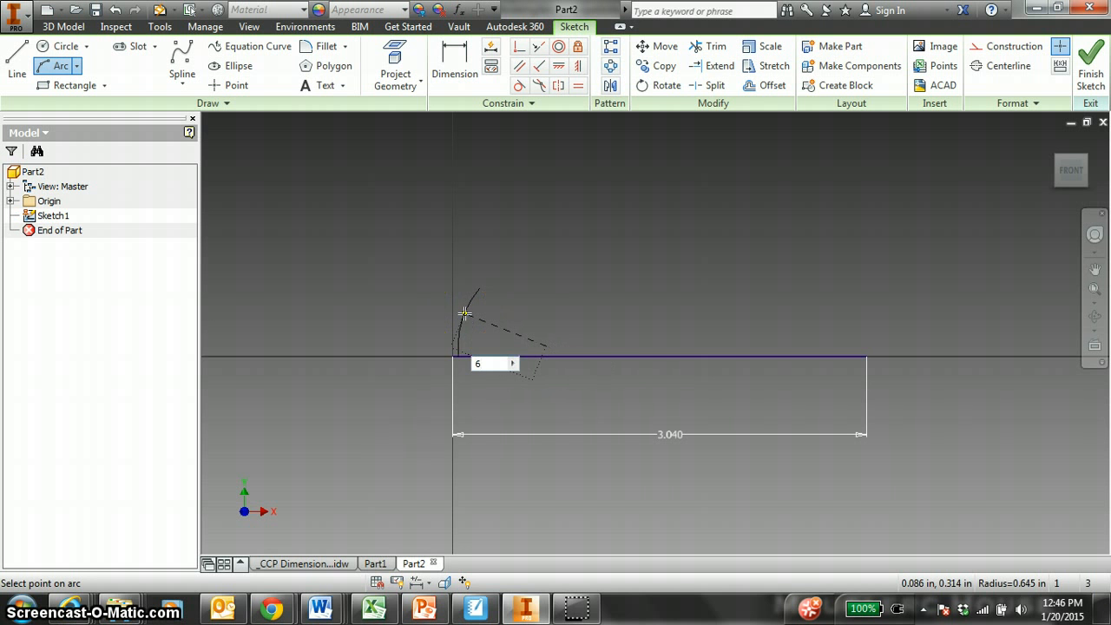
{"action": "key", "text": "Return"}
{"action": "scroll", "coordinate": [486, 371], "scroll_direction": "up", "scroll_amount": 3}
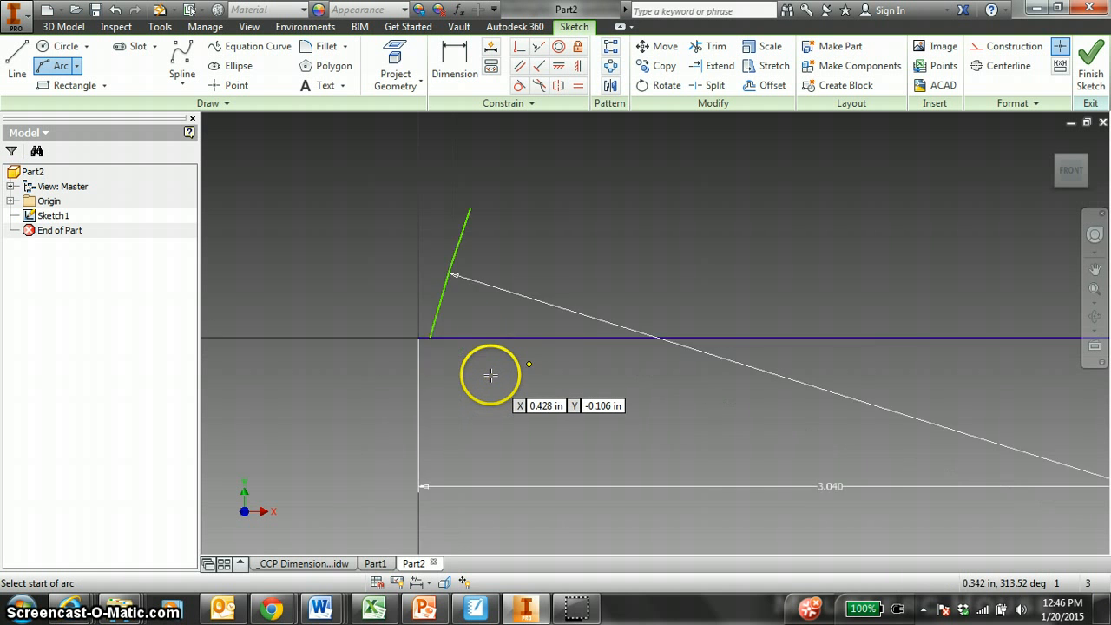
{"action": "scroll", "coordinate": [483, 369], "scroll_direction": "down", "scroll_amount": 2}
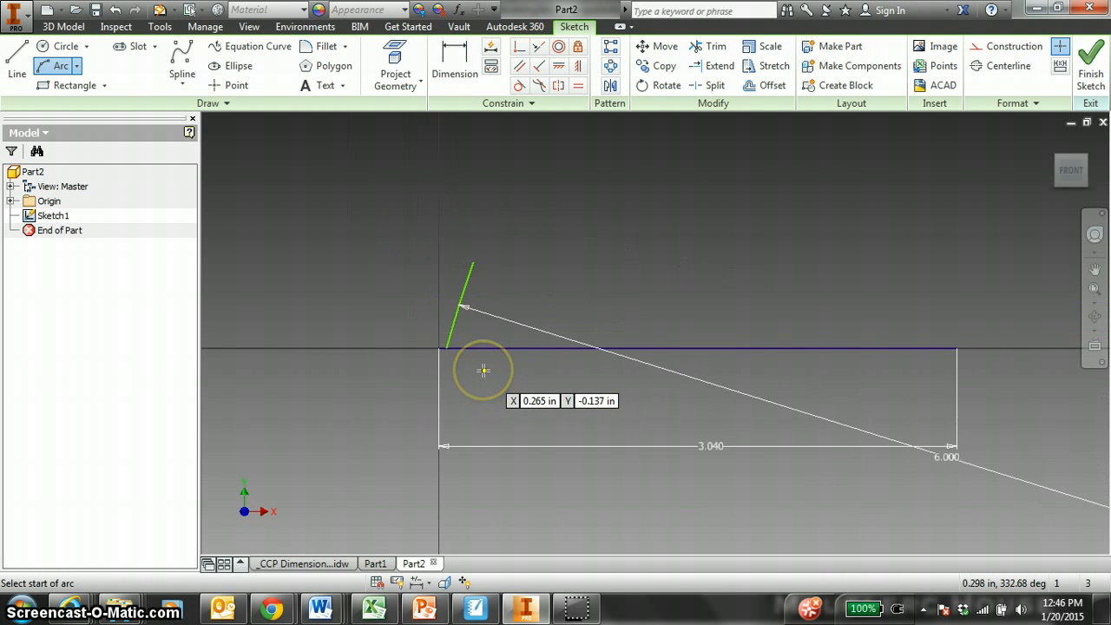
{"action": "key", "text": "ctrl+z"}
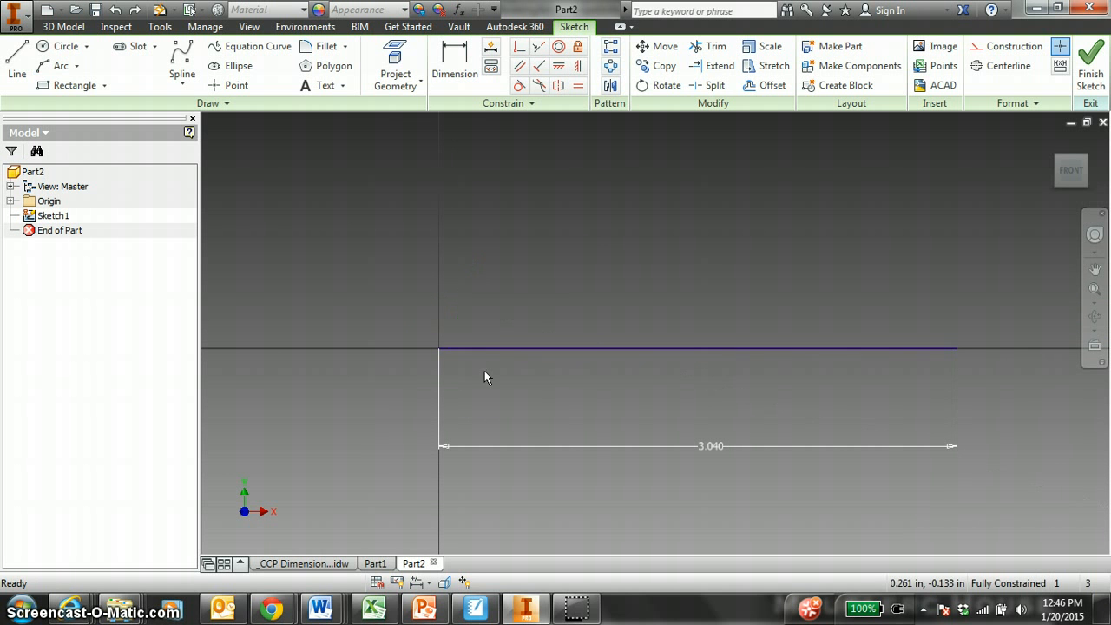
Draw a three-point arc with a 6 in radius rising from the origin, its endpoints about 0.44 in apart.
{"action": "left_click", "coordinate": [48, 65]}
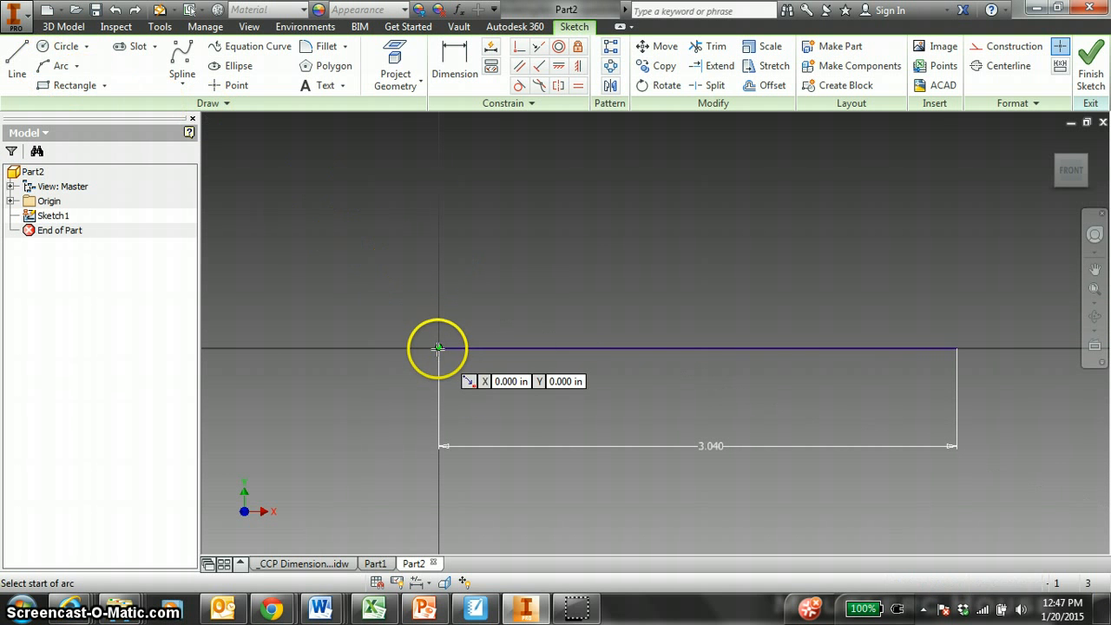
{"action": "left_click", "coordinate": [438, 348]}
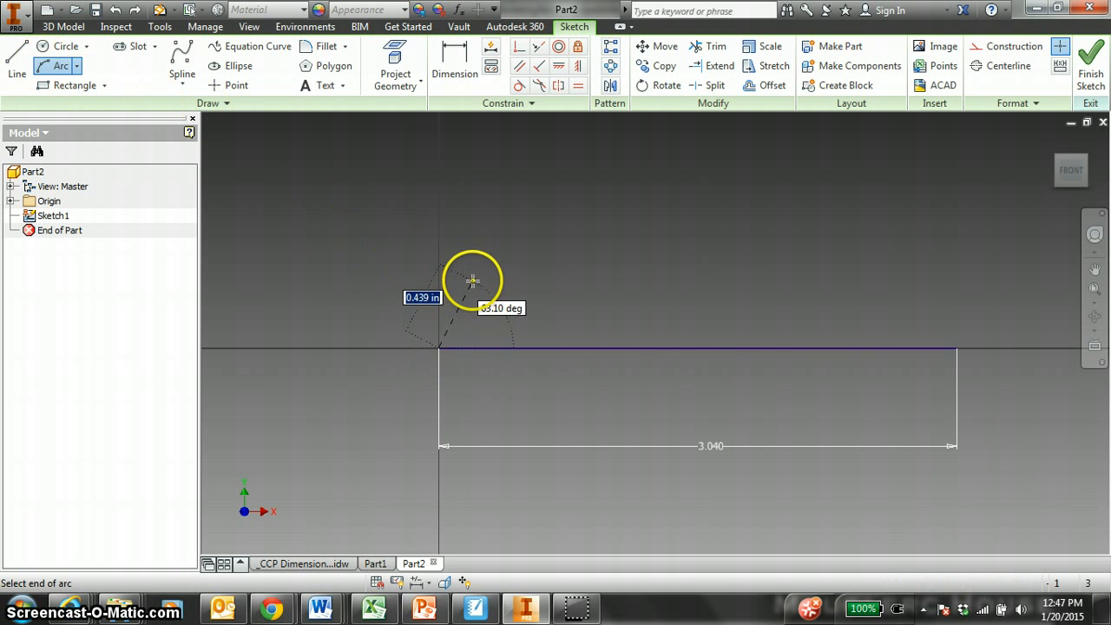
{"action": "left_click", "coordinate": [472, 280]}
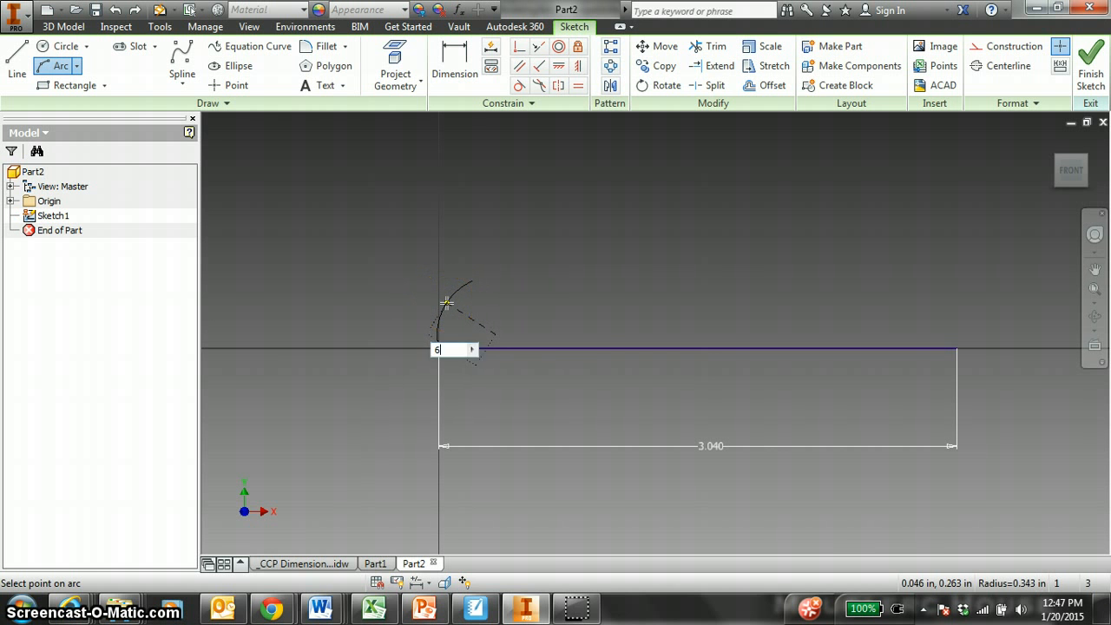
{"action": "type", "text": "6"}
{"action": "key", "text": "Return"}
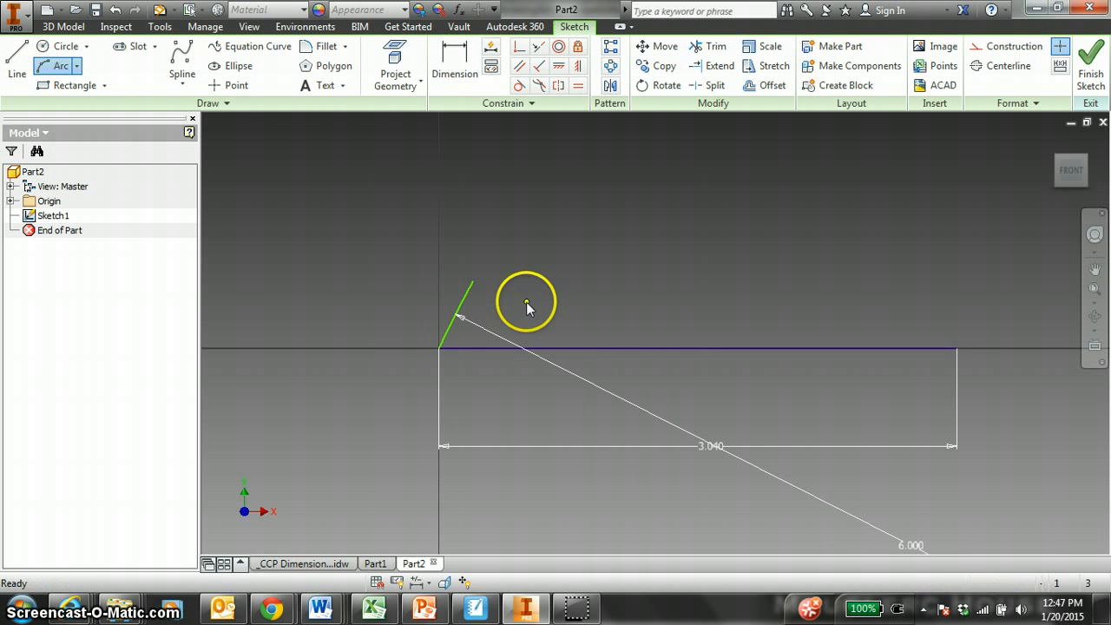
{"action": "key", "text": "Escape"}
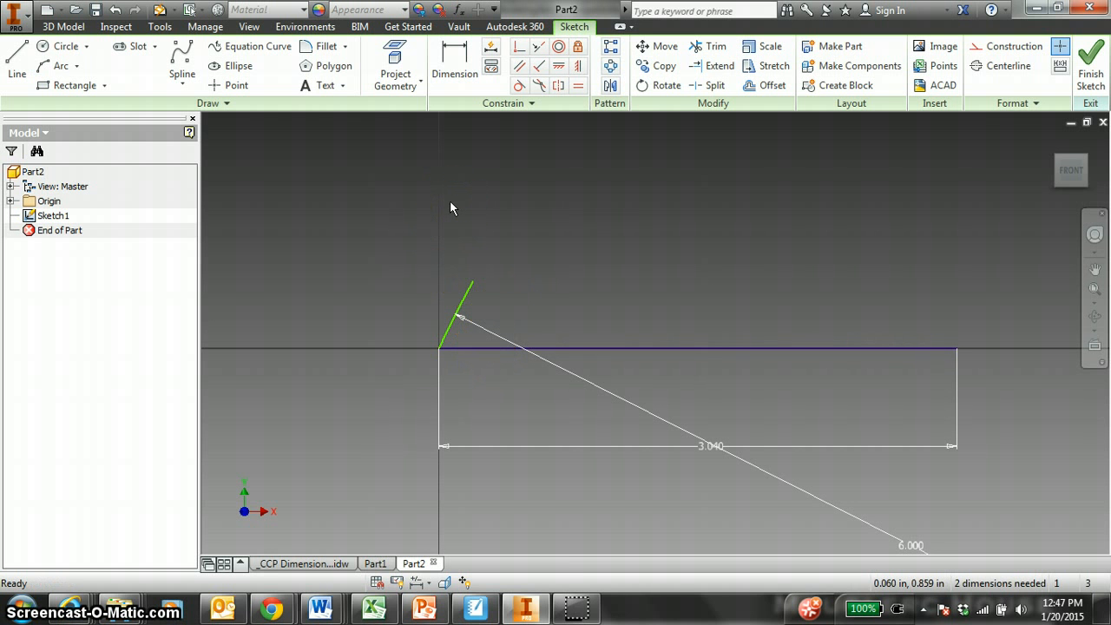
Dimension the vertical height between the first arc's two endpoints as 0.64 in, placed outside the profile.
{"action": "left_click", "coordinate": [447, 60]}
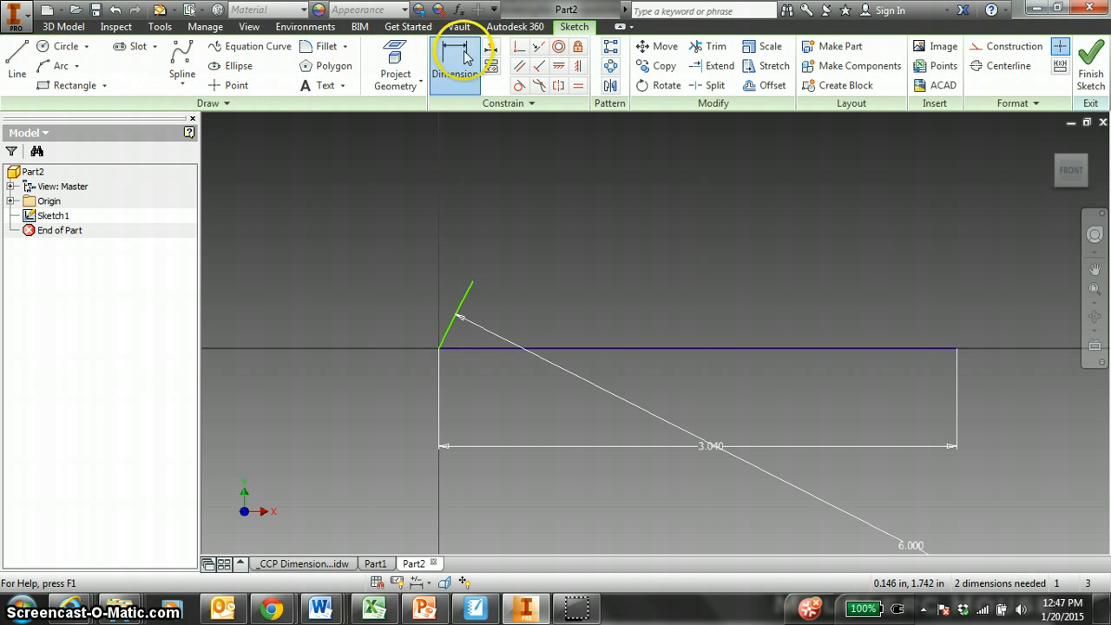
{"action": "left_click", "coordinate": [472, 287]}
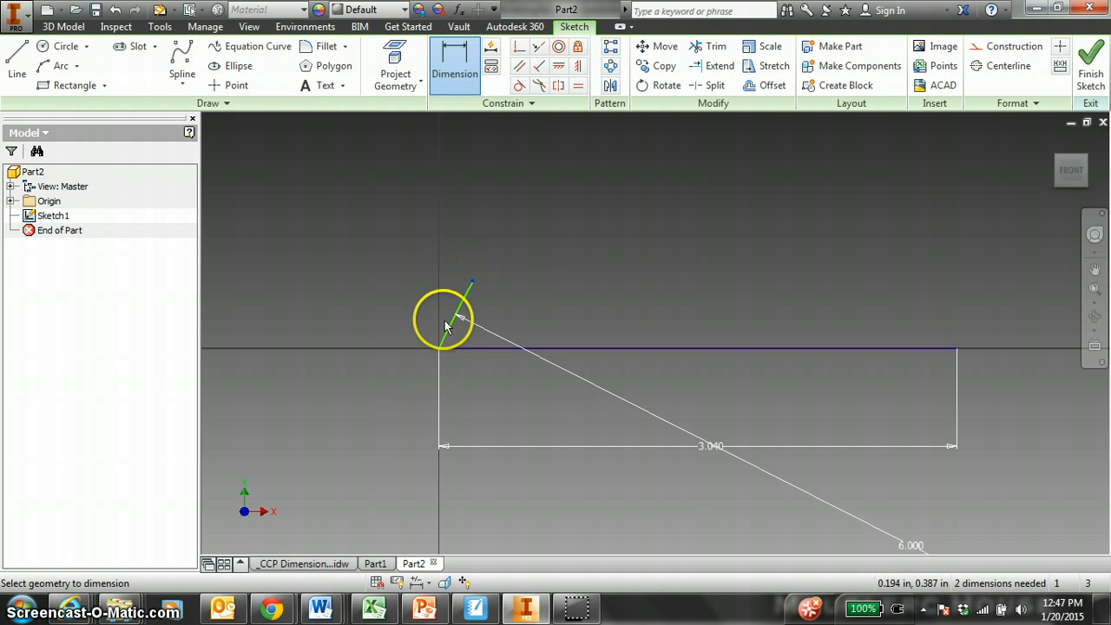
{"action": "left_click", "coordinate": [441, 347]}
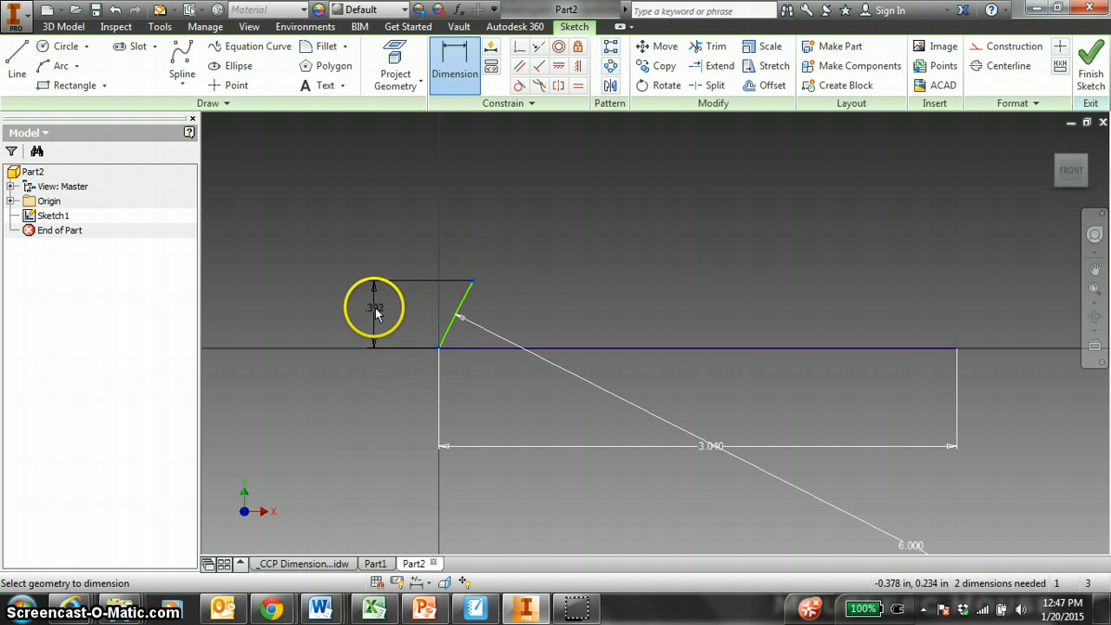
{"action": "left_click", "coordinate": [374, 312]}
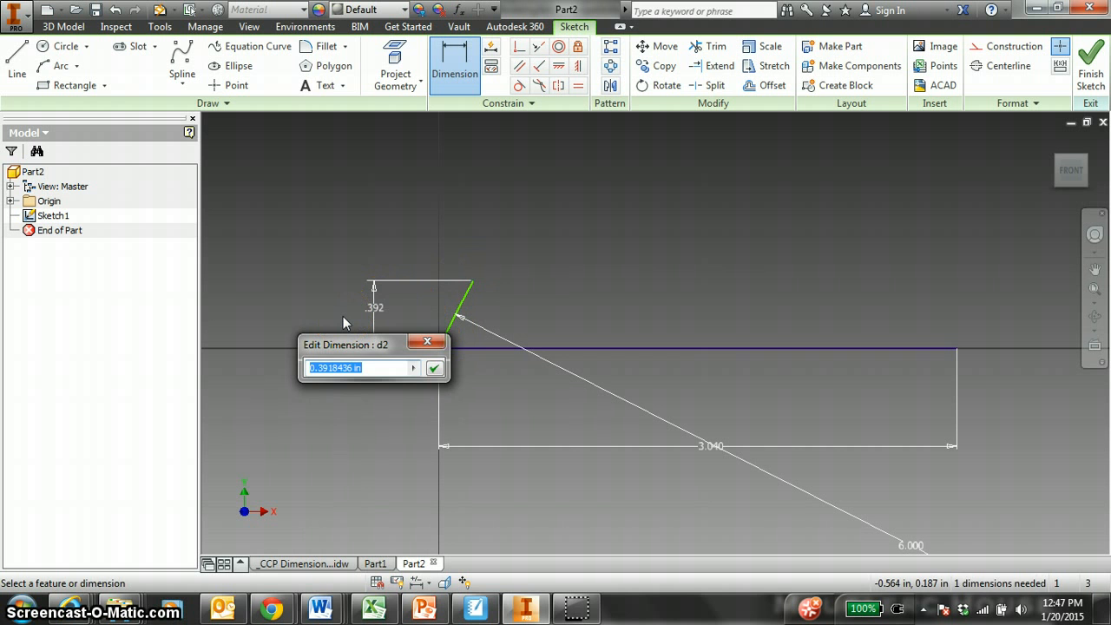
{"action": "type", "text": ".64"}
{"action": "key", "text": "Return"}
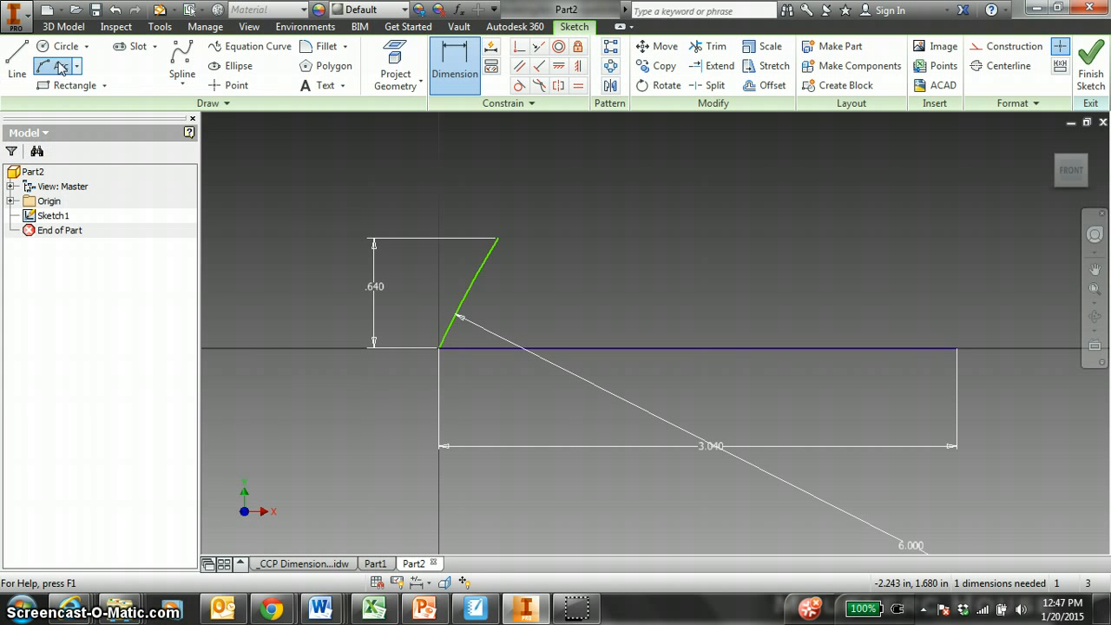
Draw a three-point arc with a 0.4 in radius from the first arc's upper end, its endpoints about 0.4 in apart.
{"action": "left_click", "coordinate": [60, 68]}
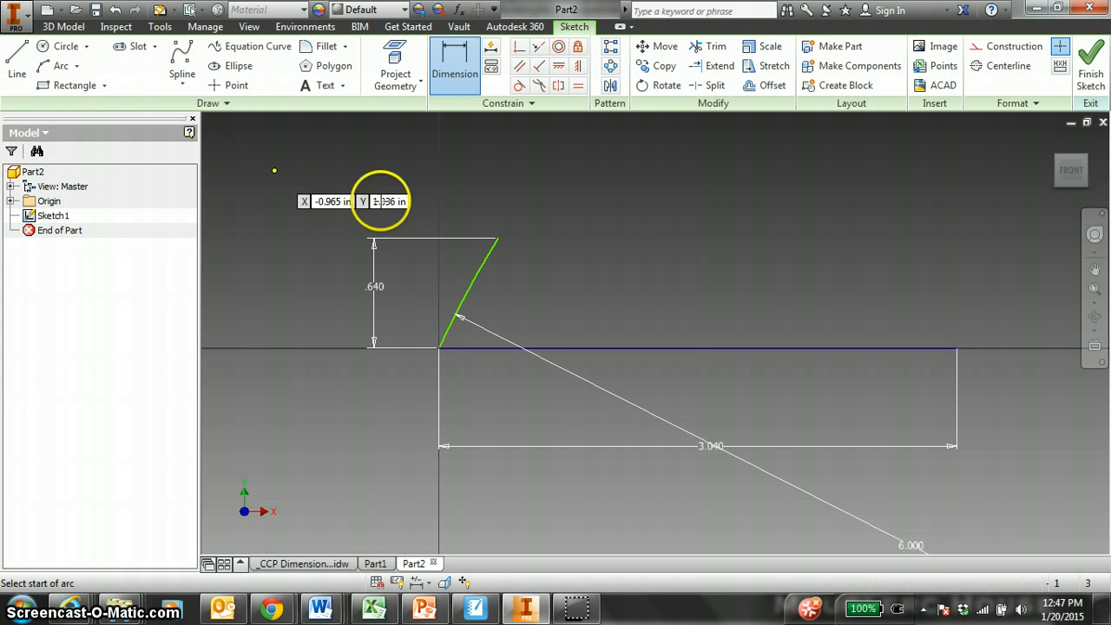
{"action": "left_click", "coordinate": [496, 239]}
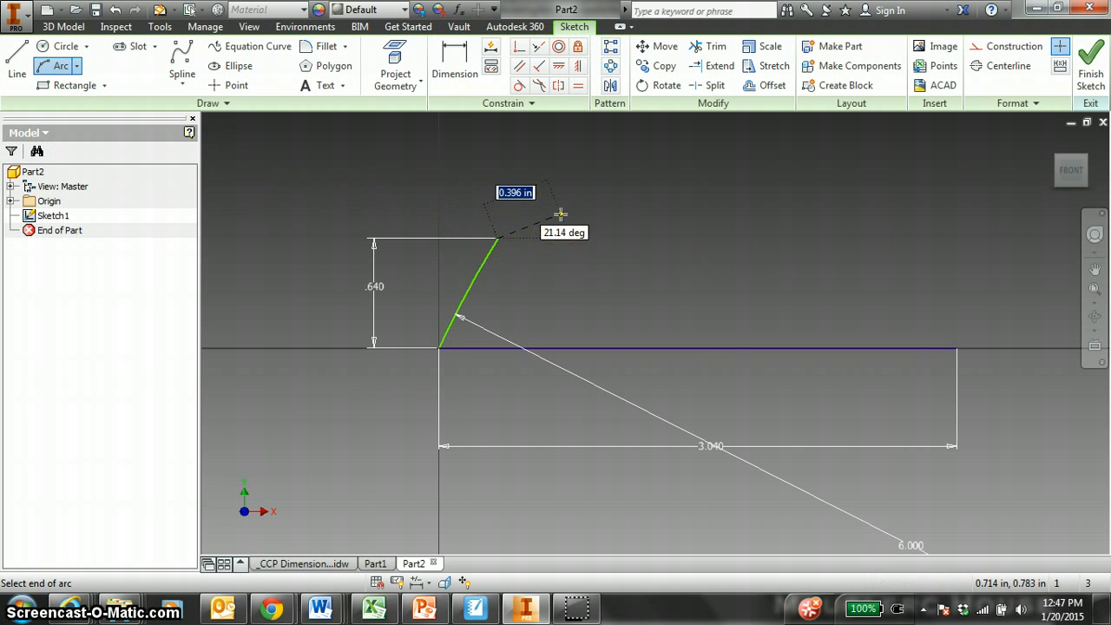
{"action": "left_click", "coordinate": [561, 214]}
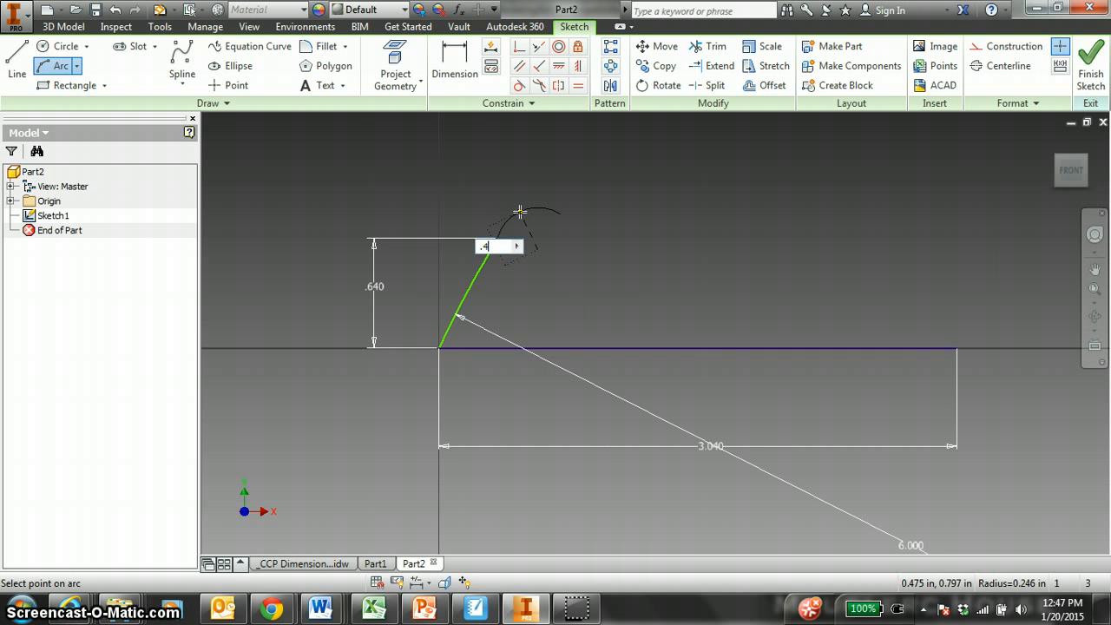
{"action": "type", "text": ".4"}
{"action": "key", "text": "Return"}
{"action": "key", "text": "Escape"}
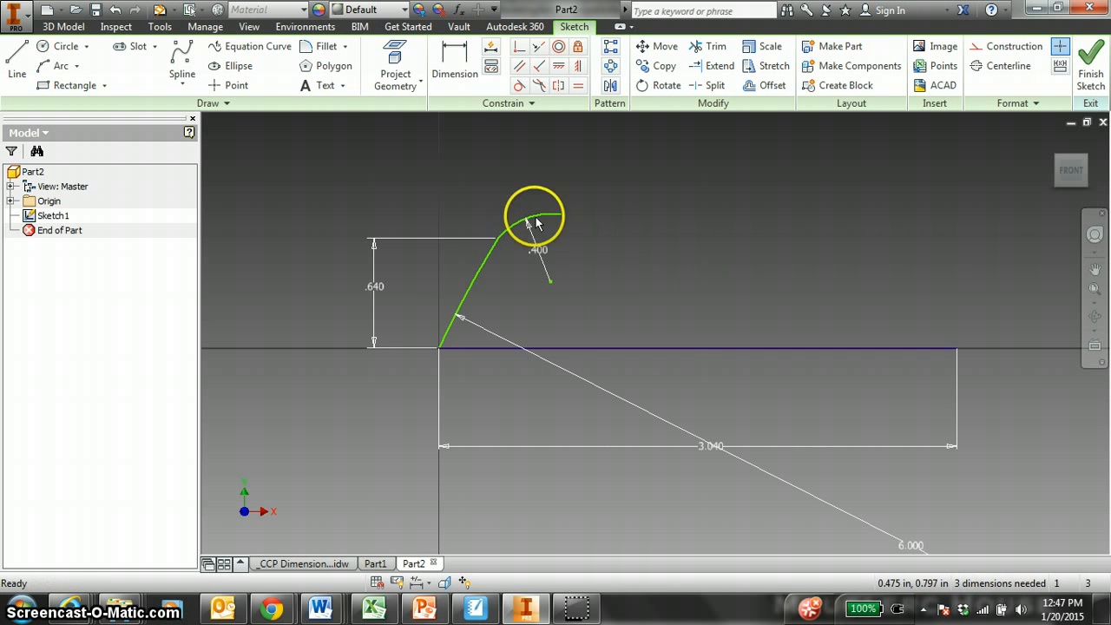
{"action": "left_click", "coordinate": [69, 67]}
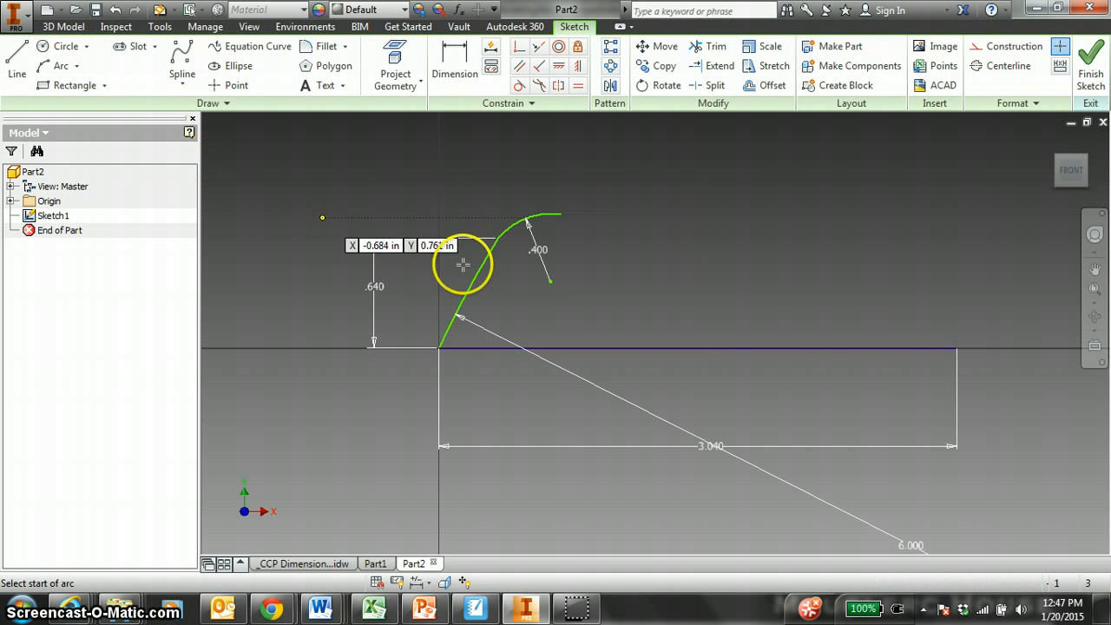
{"action": "left_click", "coordinate": [958, 348]}
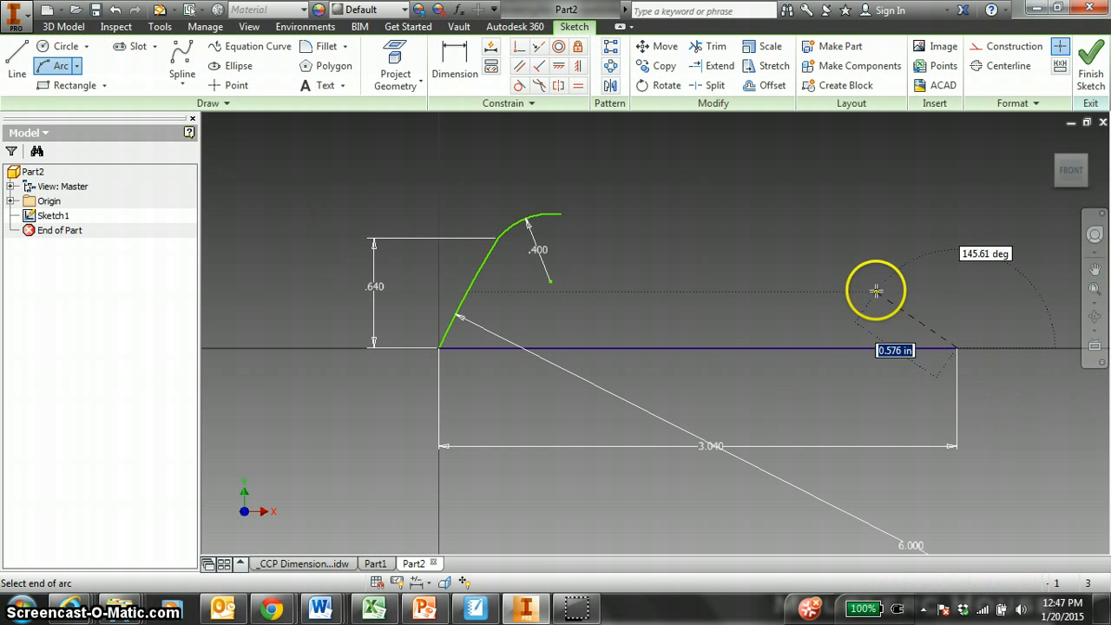
{"action": "left_click", "coordinate": [563, 213]}
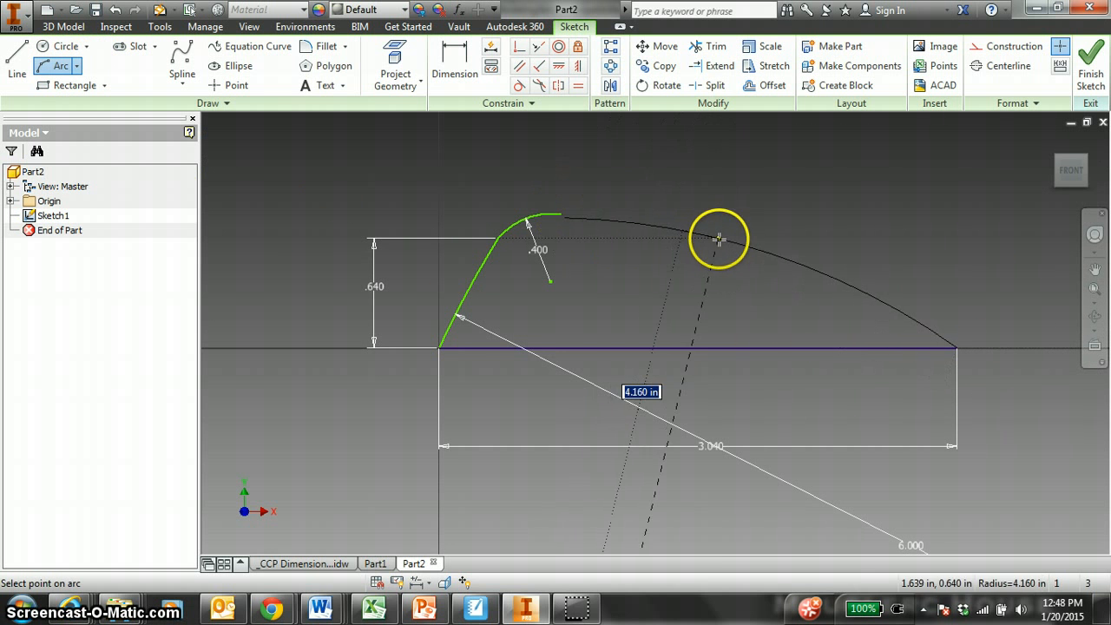
{"action": "key", "text": "Escape"}
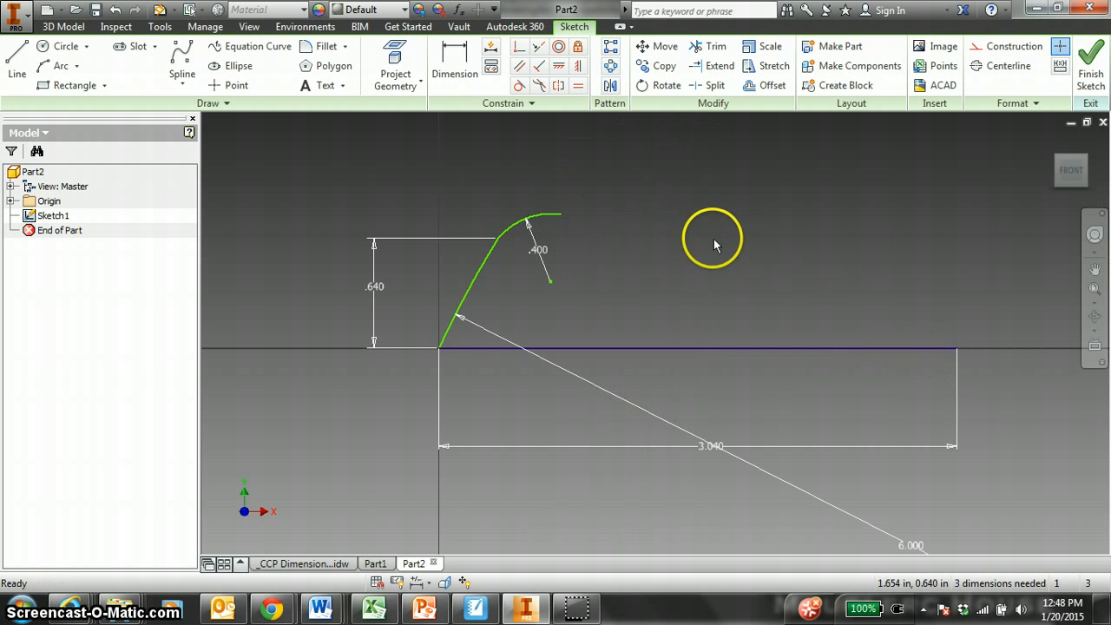
Draw a three-point arc with a 6 in radius from the base line's far end to the 0.4 in arc's free end.
{"action": "left_click", "coordinate": [54, 66]}
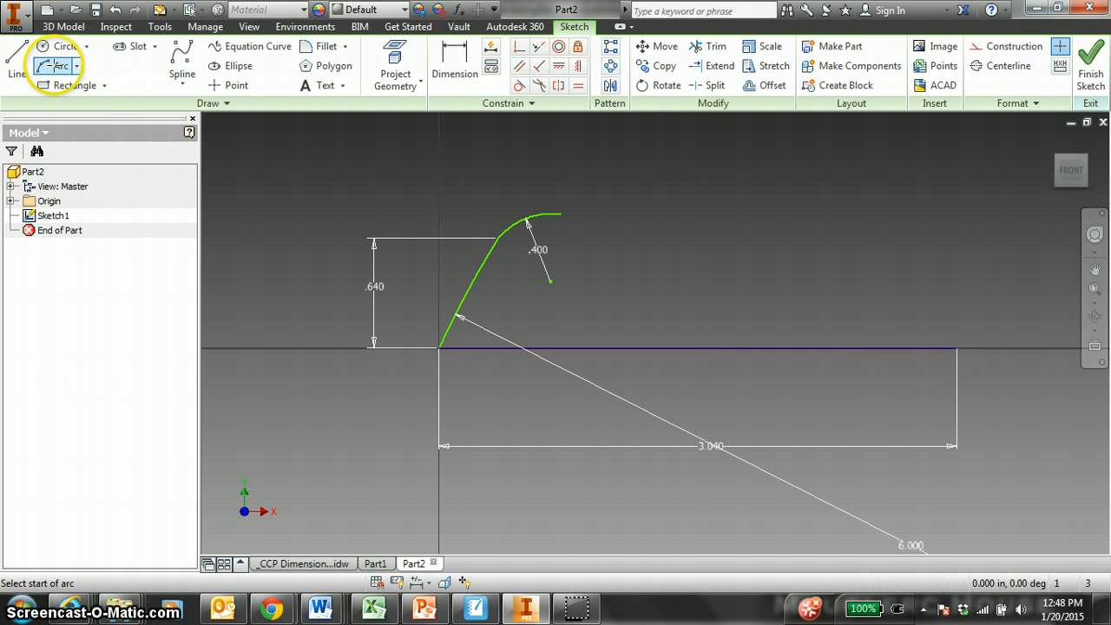
{"action": "left_click", "coordinate": [956, 348]}
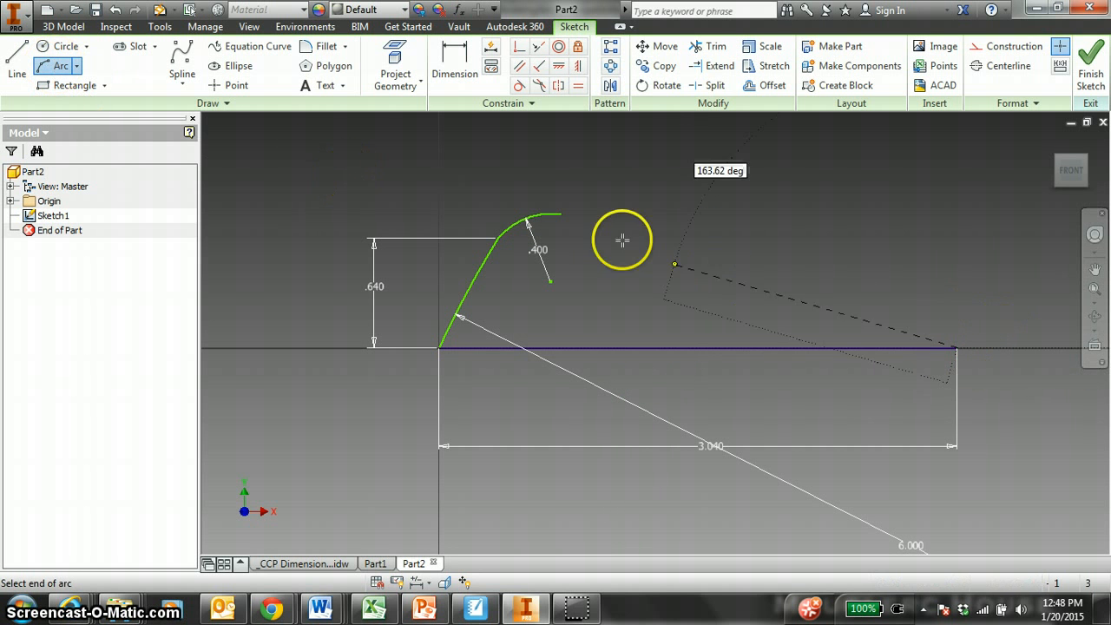
{"action": "left_click", "coordinate": [565, 215]}
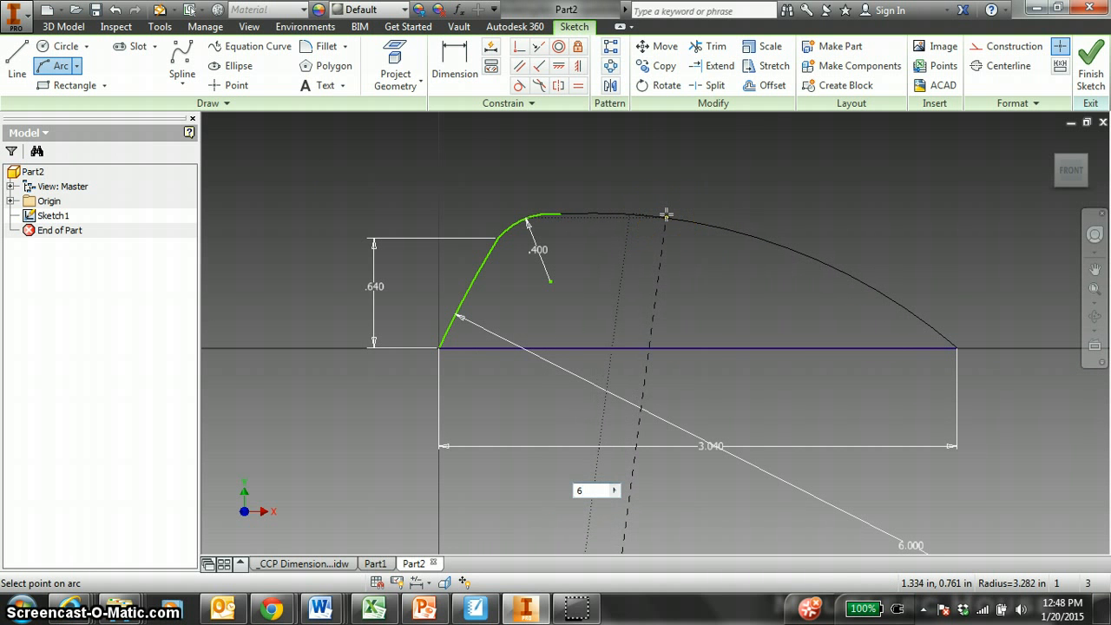
{"action": "key", "text": "Return"}
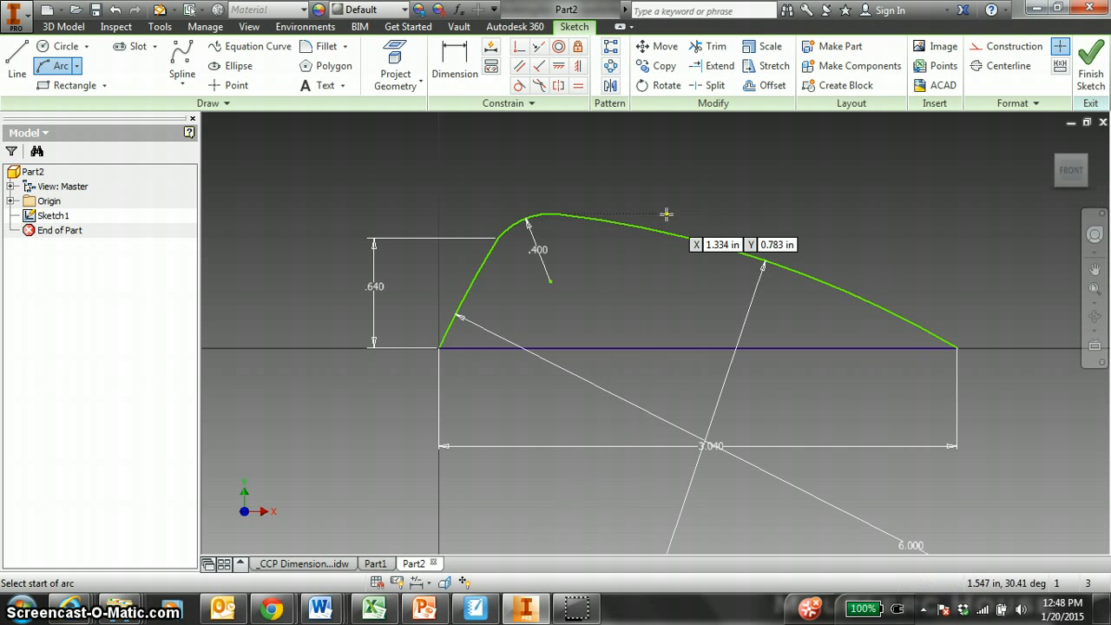
{"action": "key", "text": "Escape"}
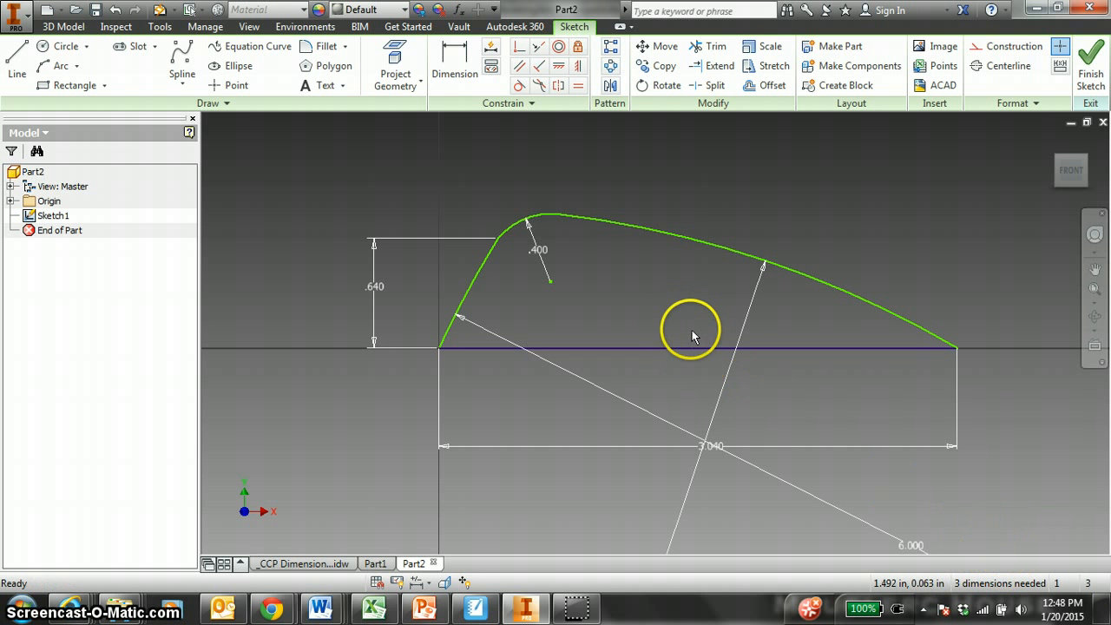
Dimension the horizontal distance from the junction of the first two arcs to the base line's far end as 3.010 in.
{"action": "left_click", "coordinate": [467, 76]}
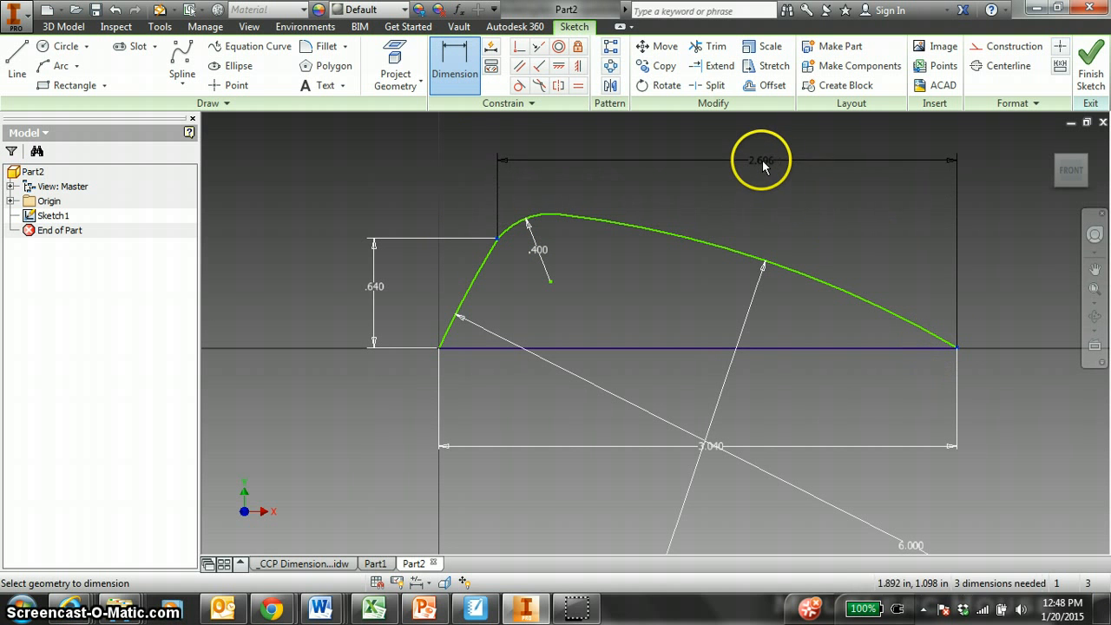
{"action": "left_click", "coordinate": [760, 165]}
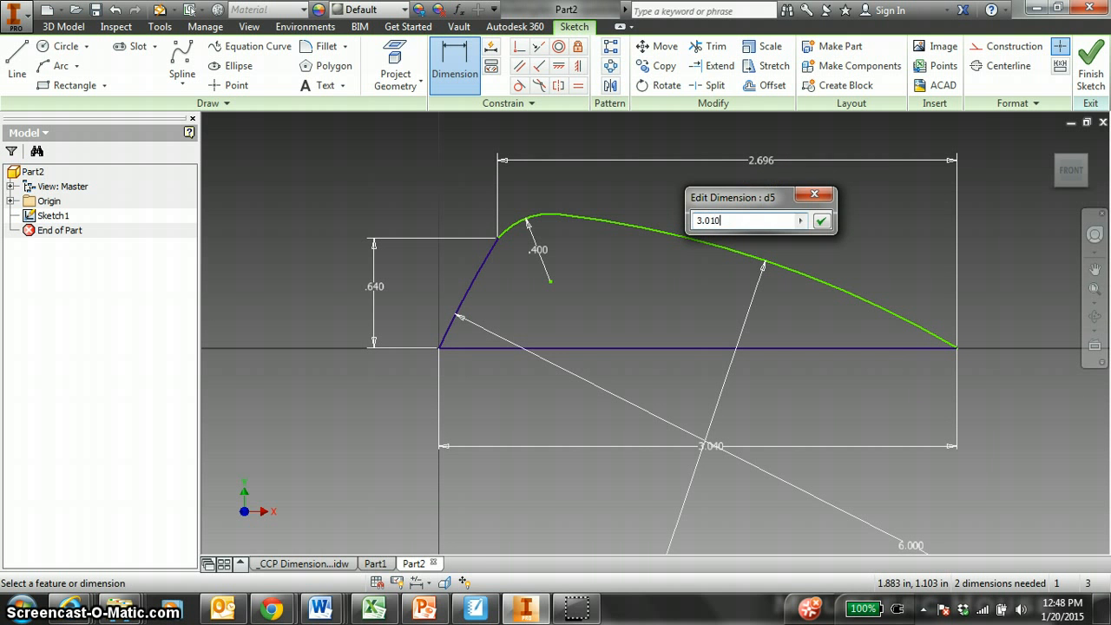
{"action": "key", "text": "Return"}
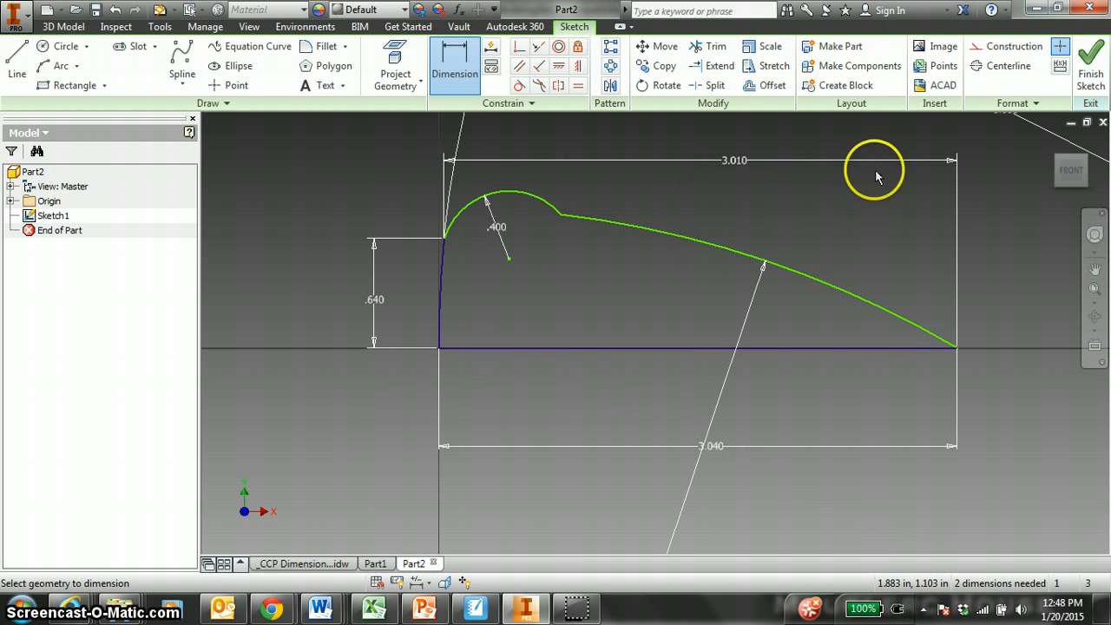
{"action": "left_click", "coordinate": [1071, 170]}
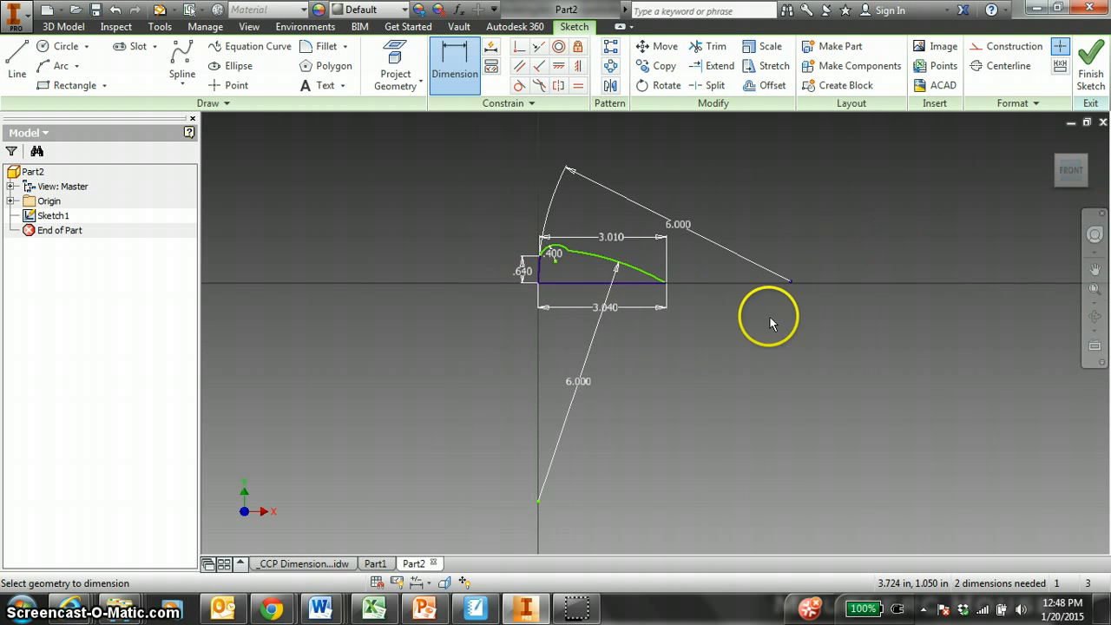
{"action": "scroll", "coordinate": [608, 269], "scroll_direction": "up", "scroll_amount": 4}
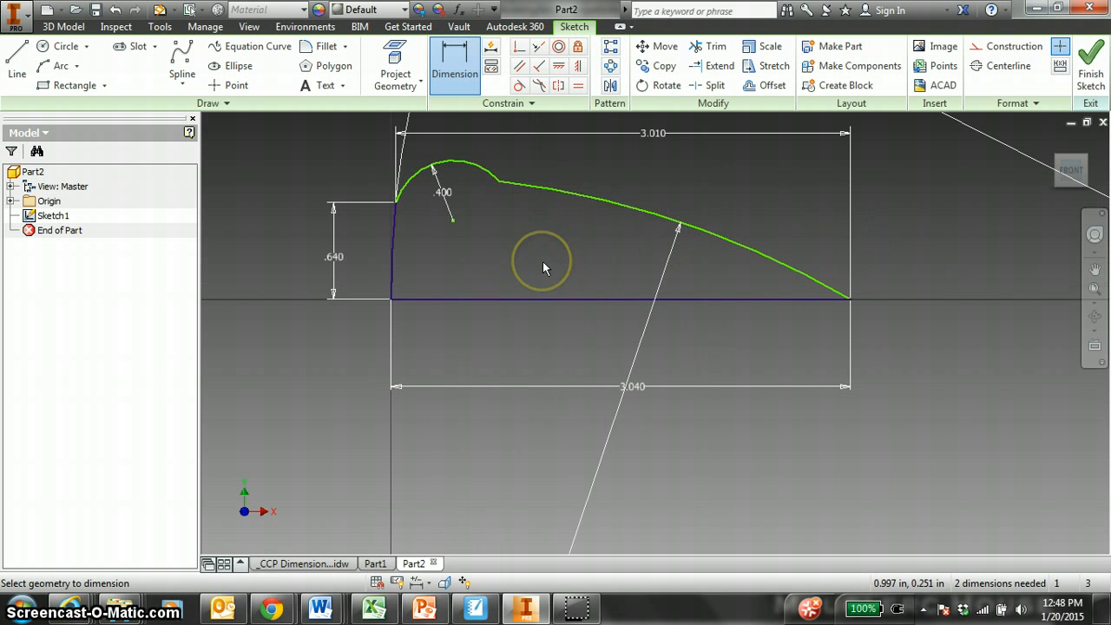
{"action": "key", "text": "Escape"}
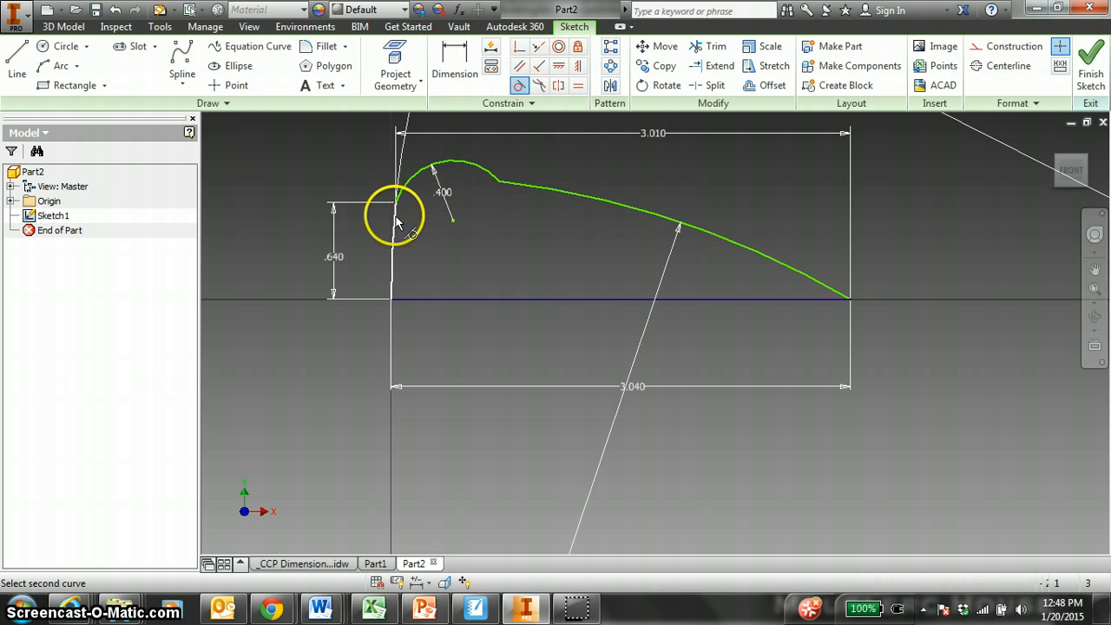
Apply tangent constraints between the 0.4 in arc and each of the two adjoining 6 in arcs.
{"action": "left_click", "coordinate": [410, 191]}
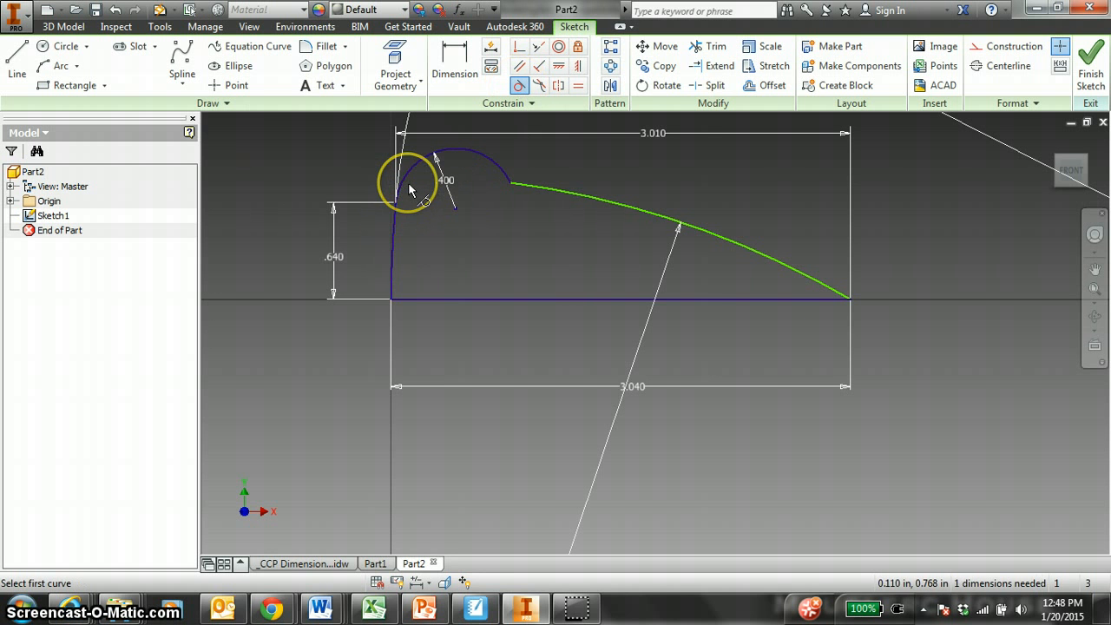
{"action": "left_click", "coordinate": [494, 170]}
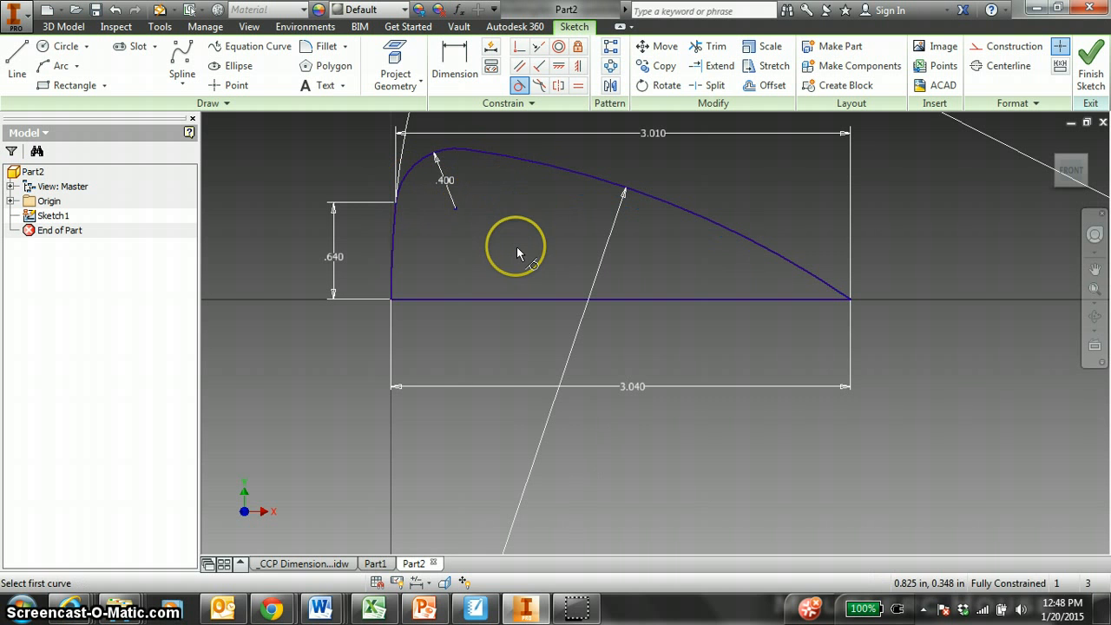
{"action": "key", "text": "Escape"}
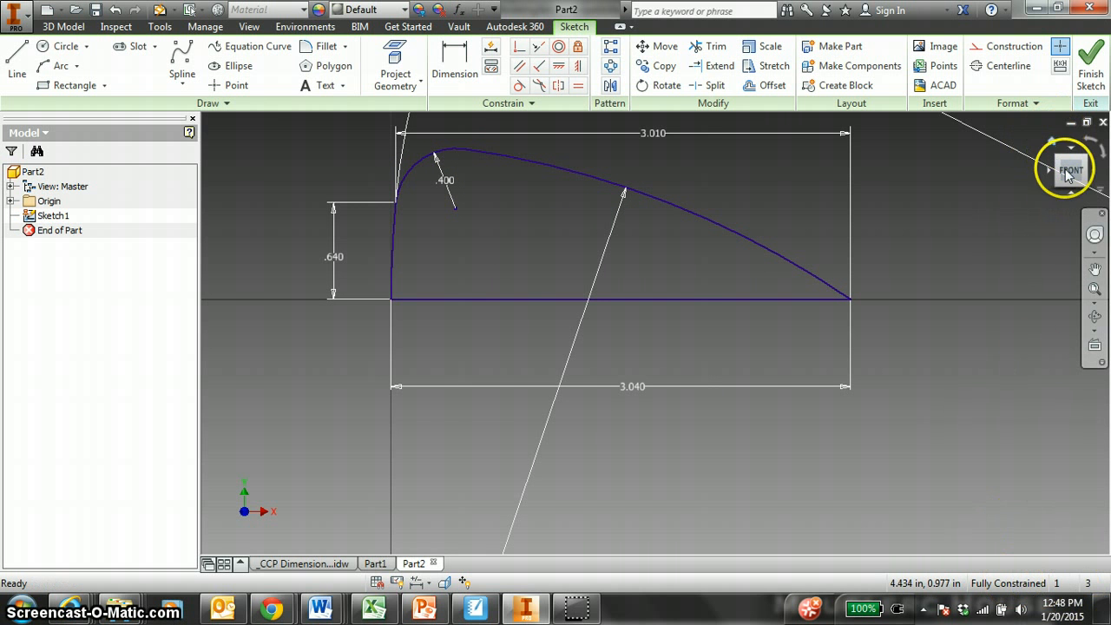
Check the complete windshield profile with all its dimensions and finish the sketch.
{"action": "left_click", "coordinate": [1067, 167]}
{"action": "scroll", "coordinate": [517, 215], "scroll_direction": "up", "scroll_amount": 4}
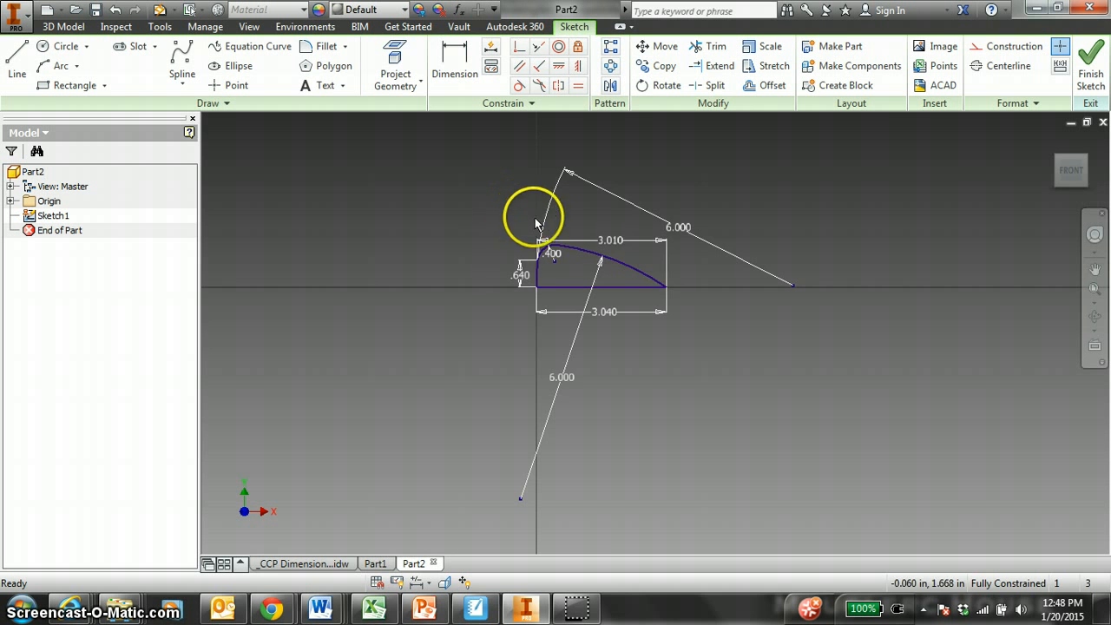
{"action": "scroll", "coordinate": [568, 249], "scroll_direction": "down", "scroll_amount": 3}
{"action": "scroll", "coordinate": [540, 260], "scroll_direction": "down", "scroll_amount": 3}
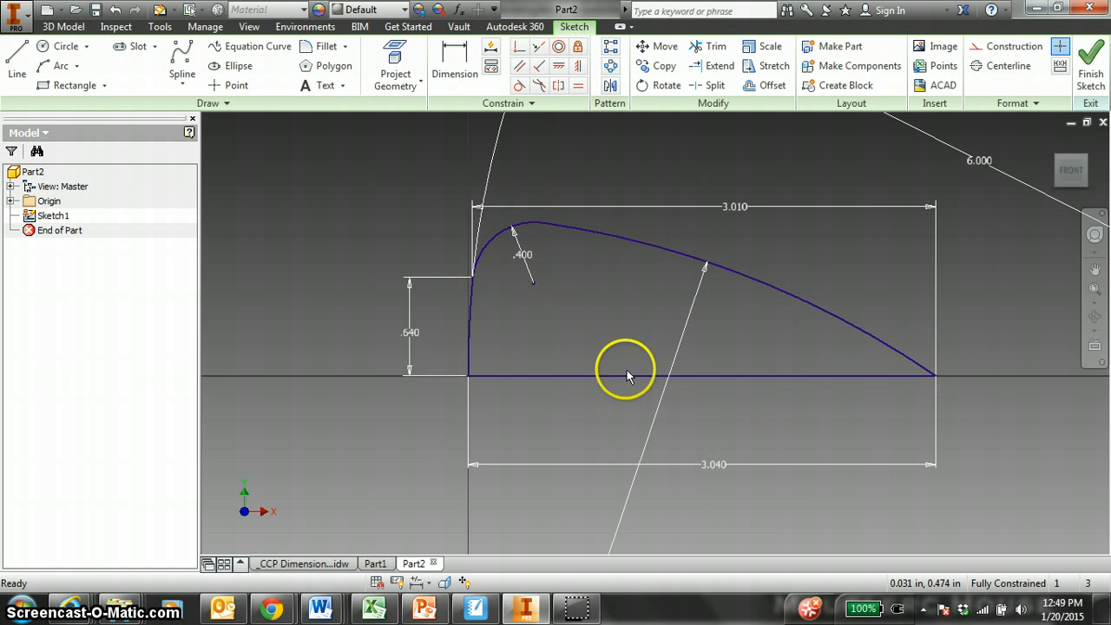
{"action": "left_click", "coordinate": [1093, 80]}
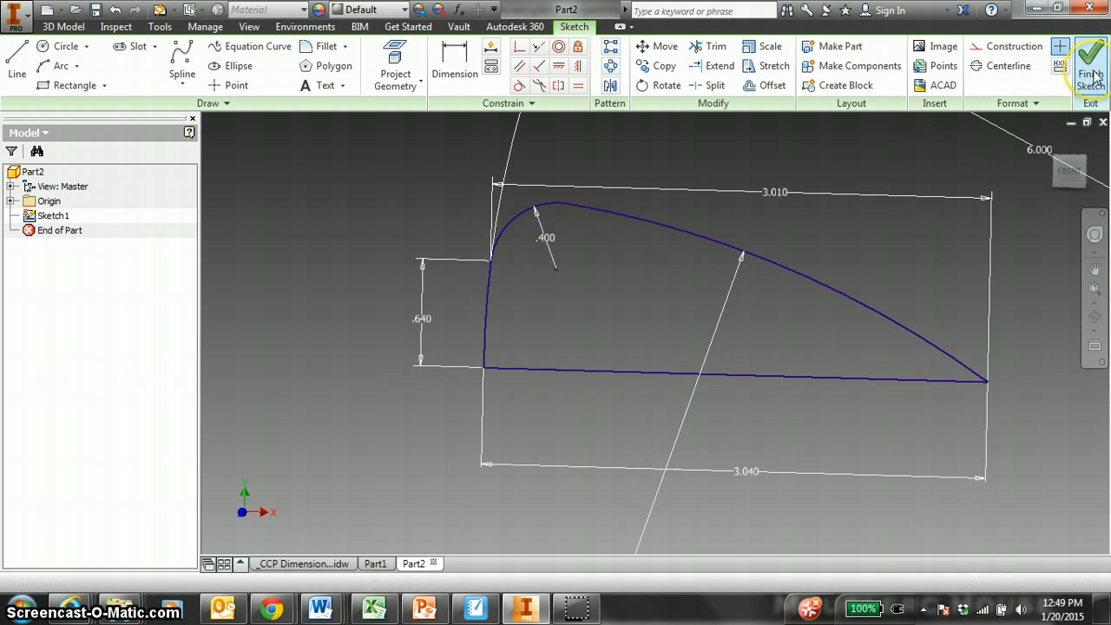
Extrude the windshield profile a distance of 2.55 in as a new solid.
{"action": "left_click", "coordinate": [1052, 141]}
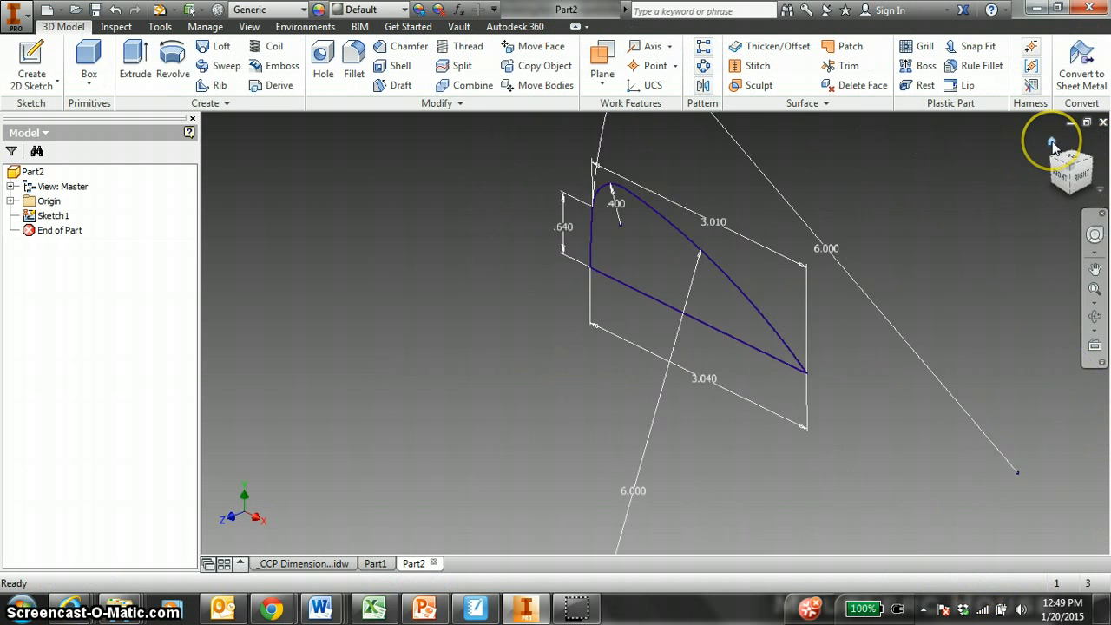
{"action": "scroll", "coordinate": [504, 252], "scroll_direction": "up", "scroll_amount": 3}
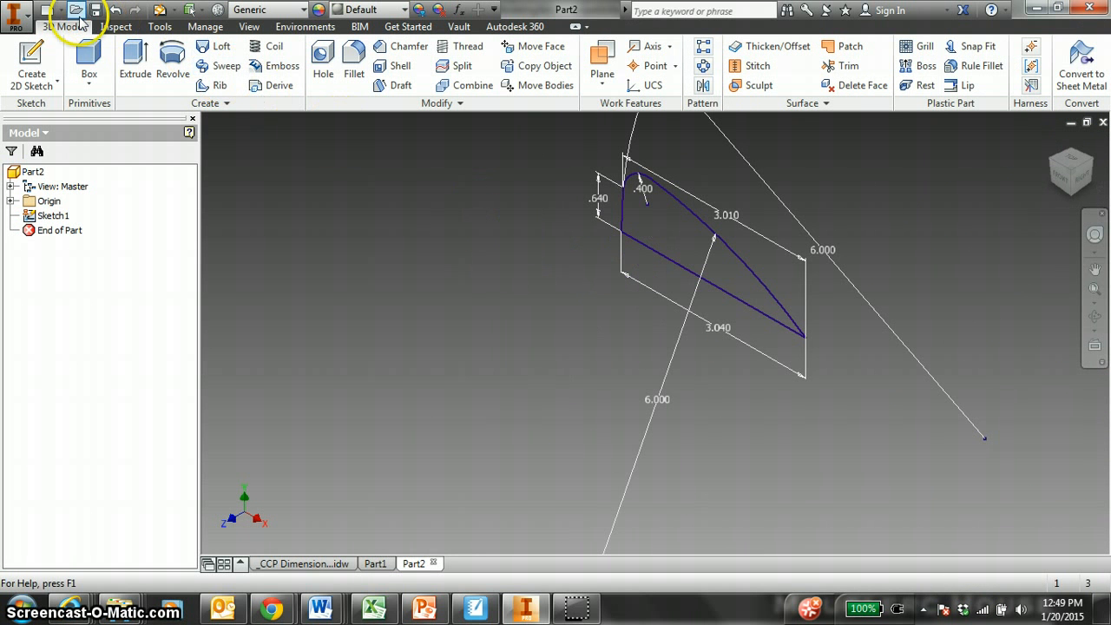
{"action": "left_click", "coordinate": [135, 54]}
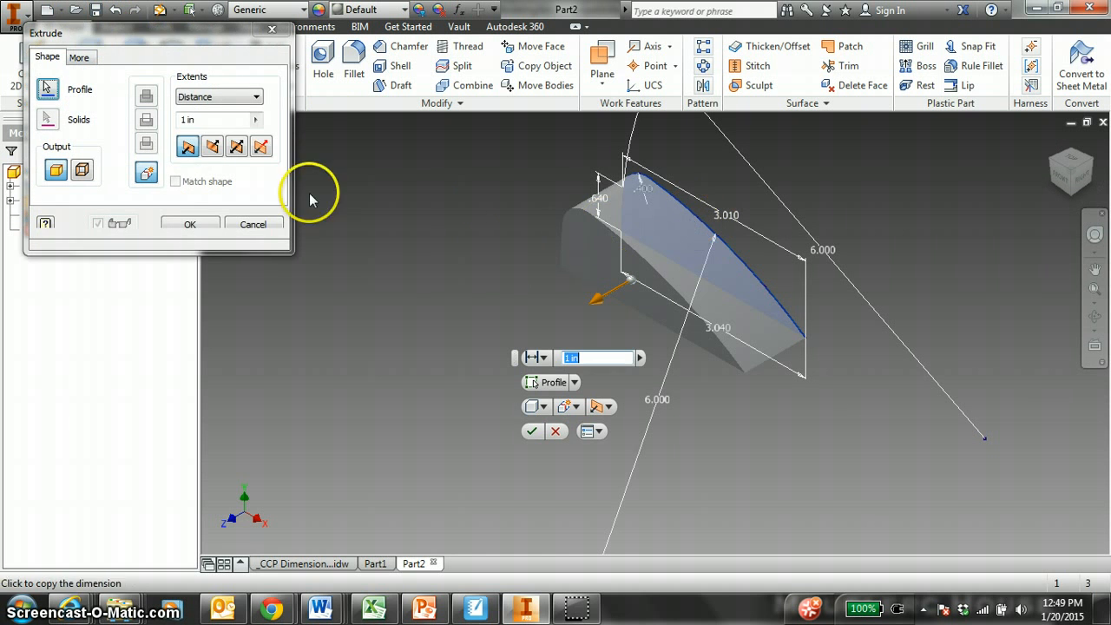
{"action": "left_click", "coordinate": [188, 121]}
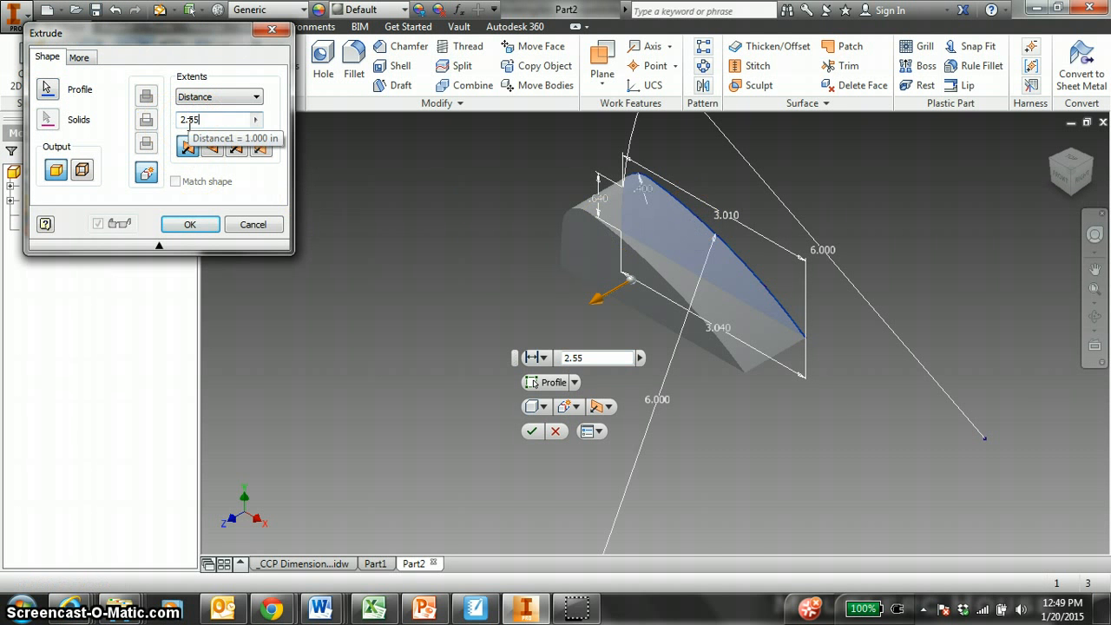
{"action": "key", "text": "Return"}
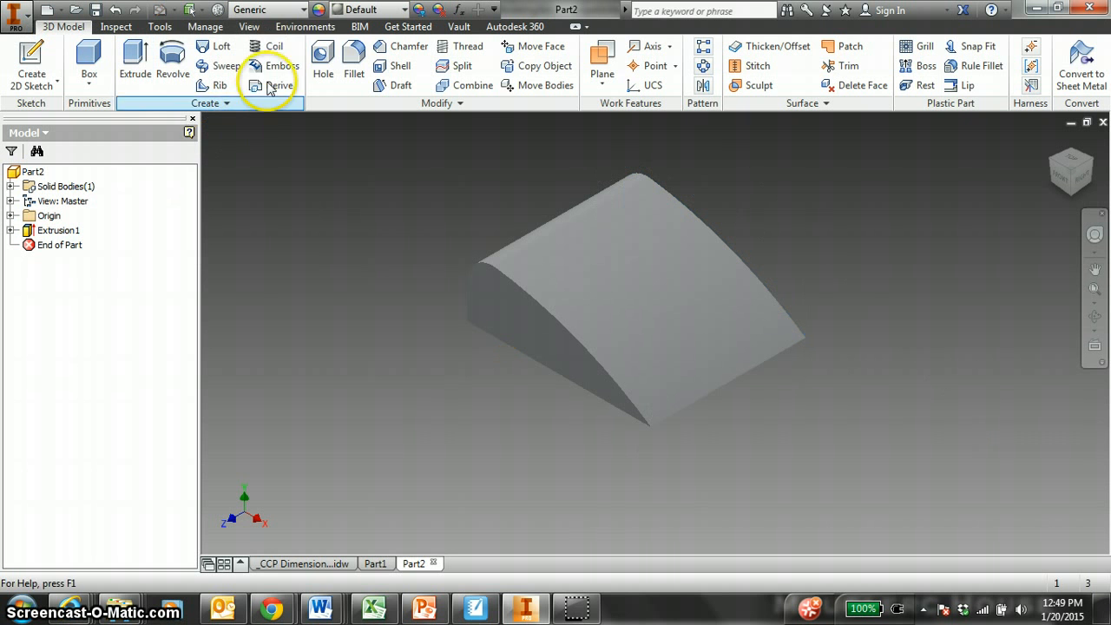
Apply the Magenta appearance to the extruded windshield part.
{"action": "left_click", "coordinate": [353, 12]}
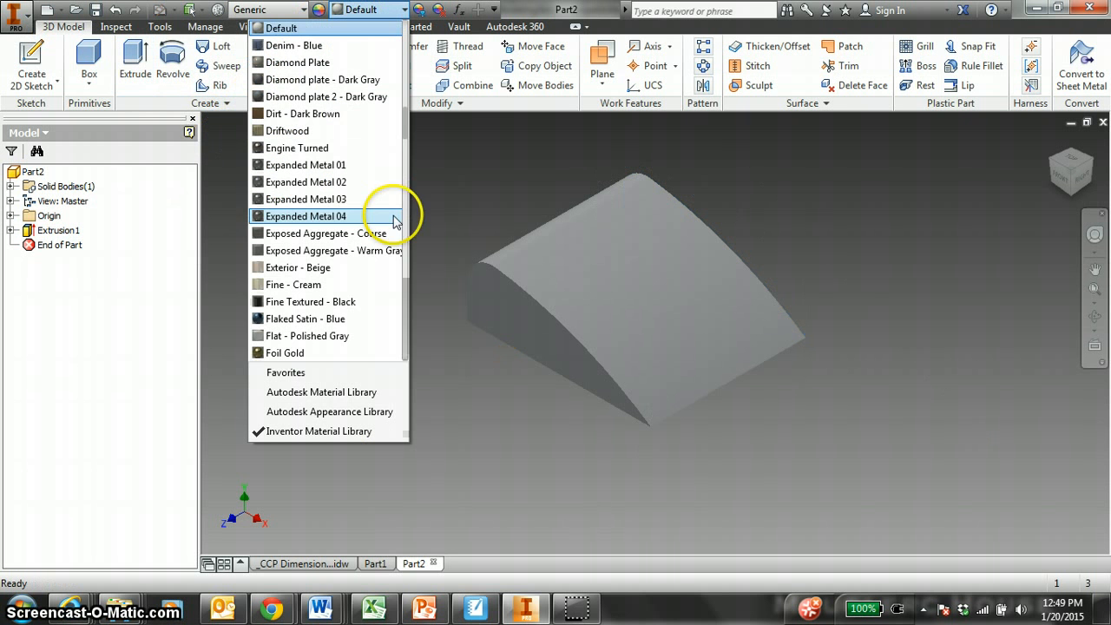
{"action": "left_click_drag", "start_coordinate": [405, 134], "coordinate": [425, 97]}
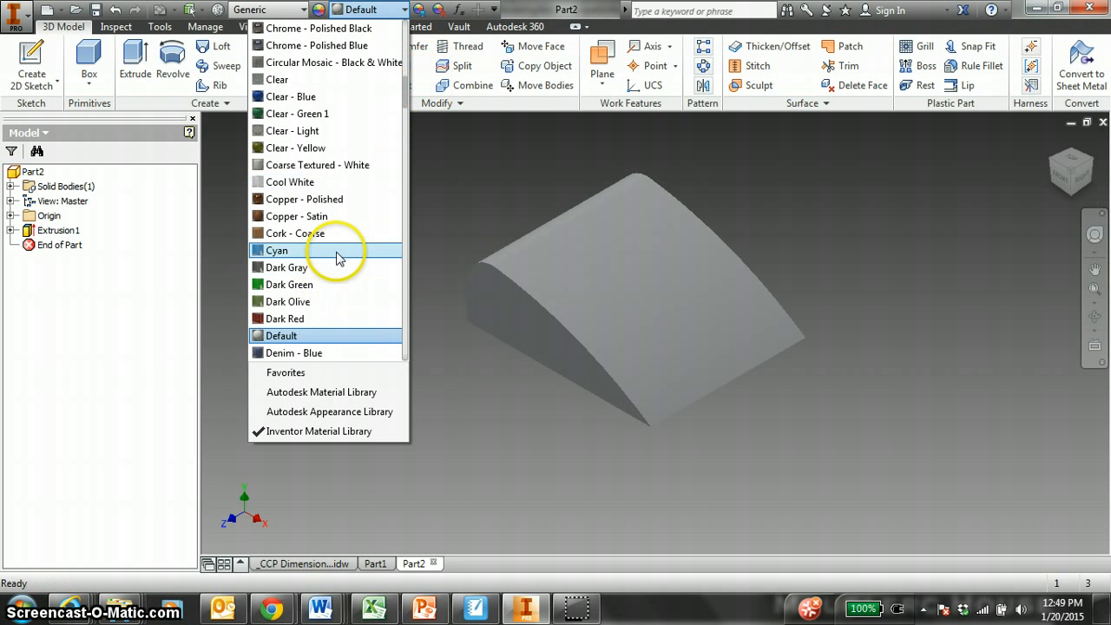
{"action": "scroll", "coordinate": [338, 257], "scroll_direction": "down", "scroll_amount": 12}
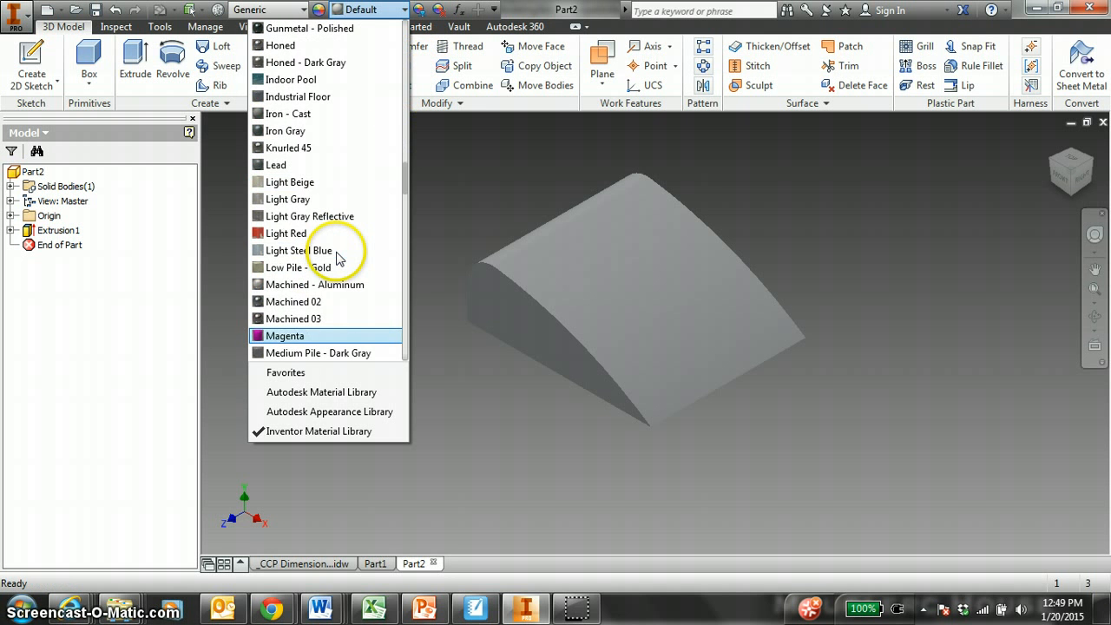
{"action": "key", "text": "Return"}
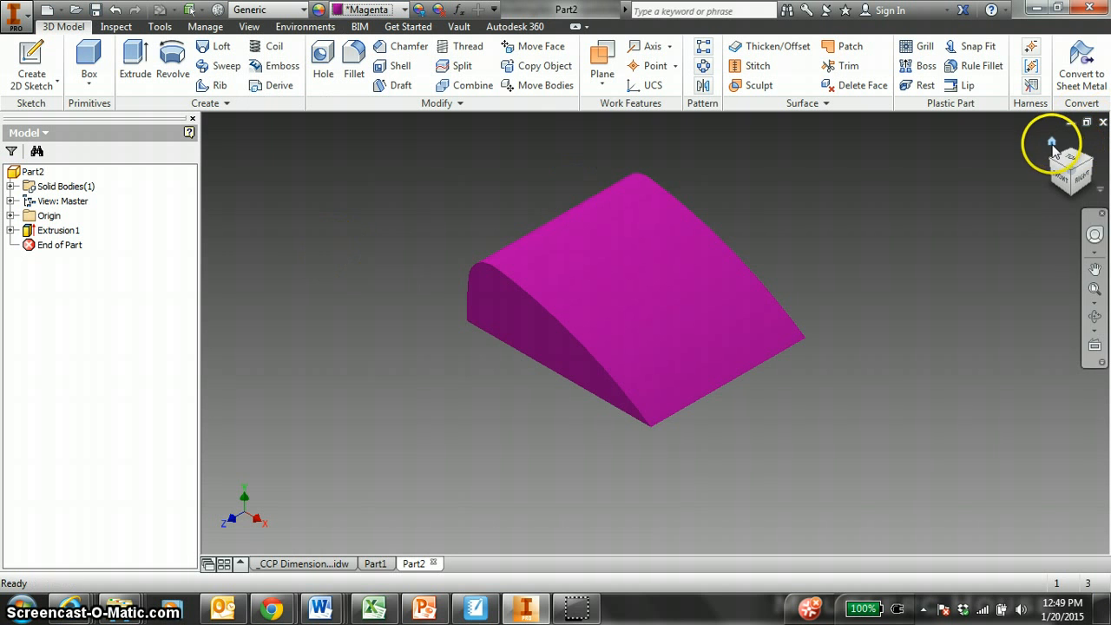
{"action": "left_click", "coordinate": [1051, 143]}
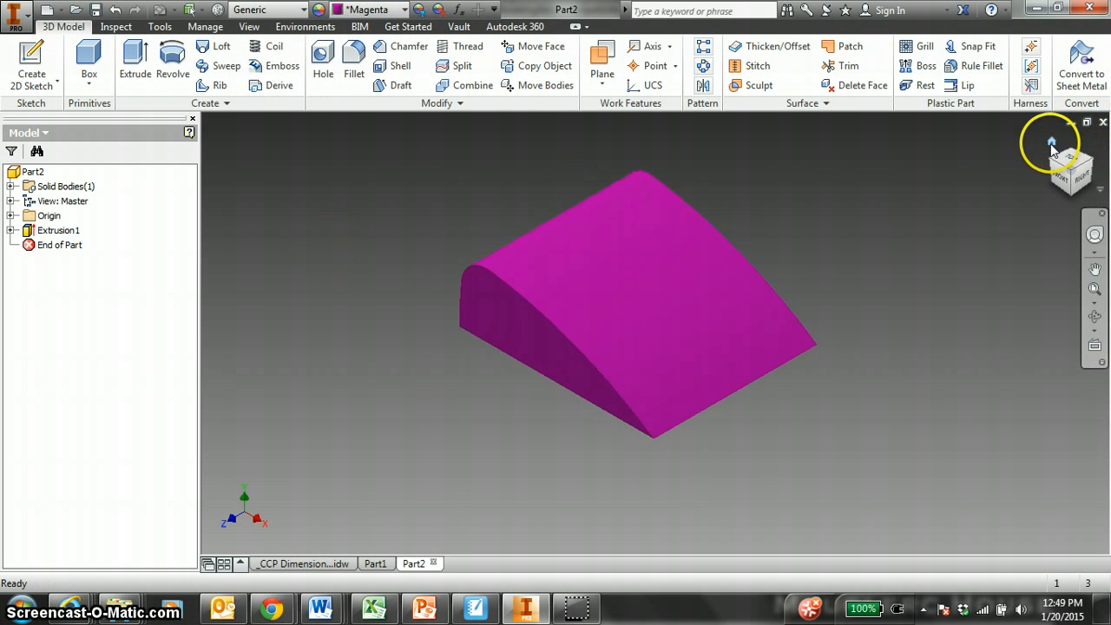
Start saving the part and choose the UNIT 05 Activities folder inside Downloads > IED as its location.
{"action": "left_click", "coordinate": [95, 10]}
{"action": "left_click", "coordinate": [662, 126]}
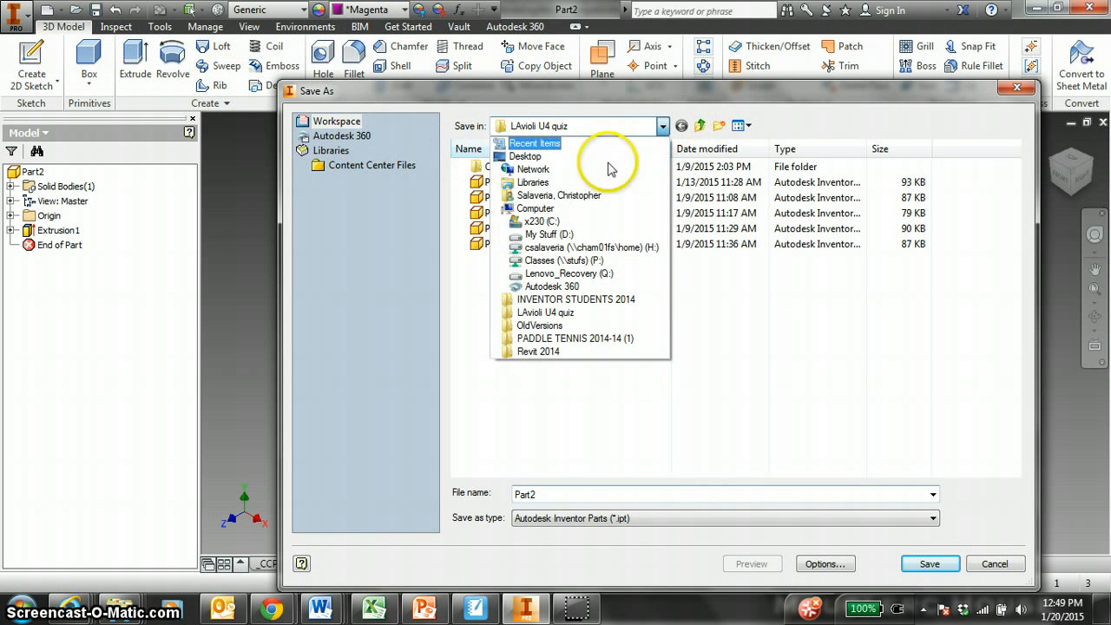
{"action": "left_click", "coordinate": [558, 195]}
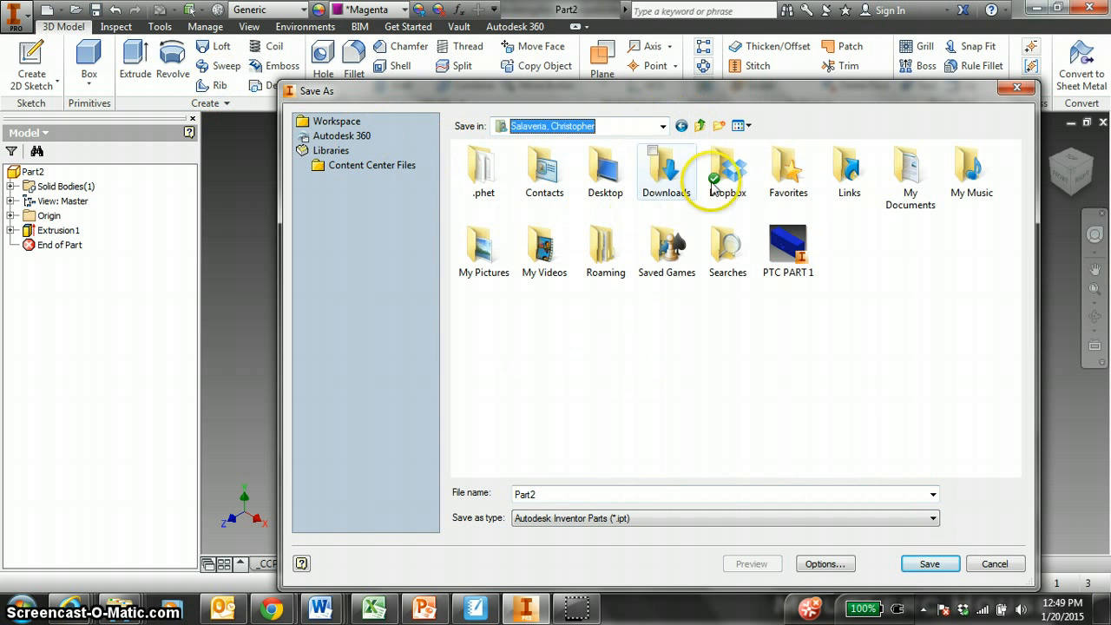
{"action": "double_click", "coordinate": [665, 173]}
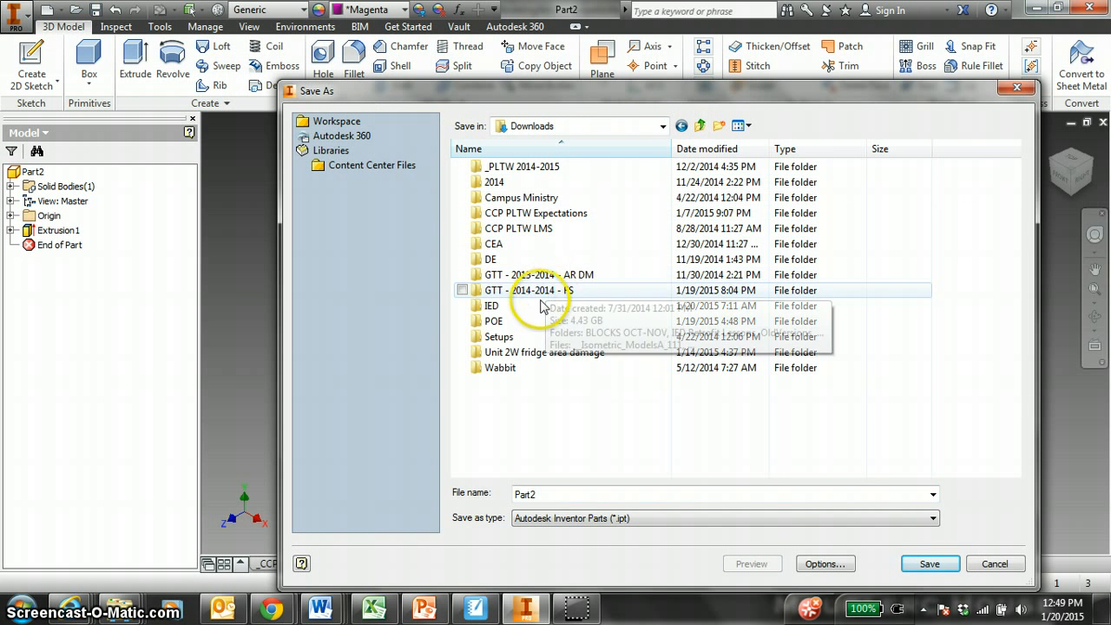
{"action": "double_click", "coordinate": [528, 308]}
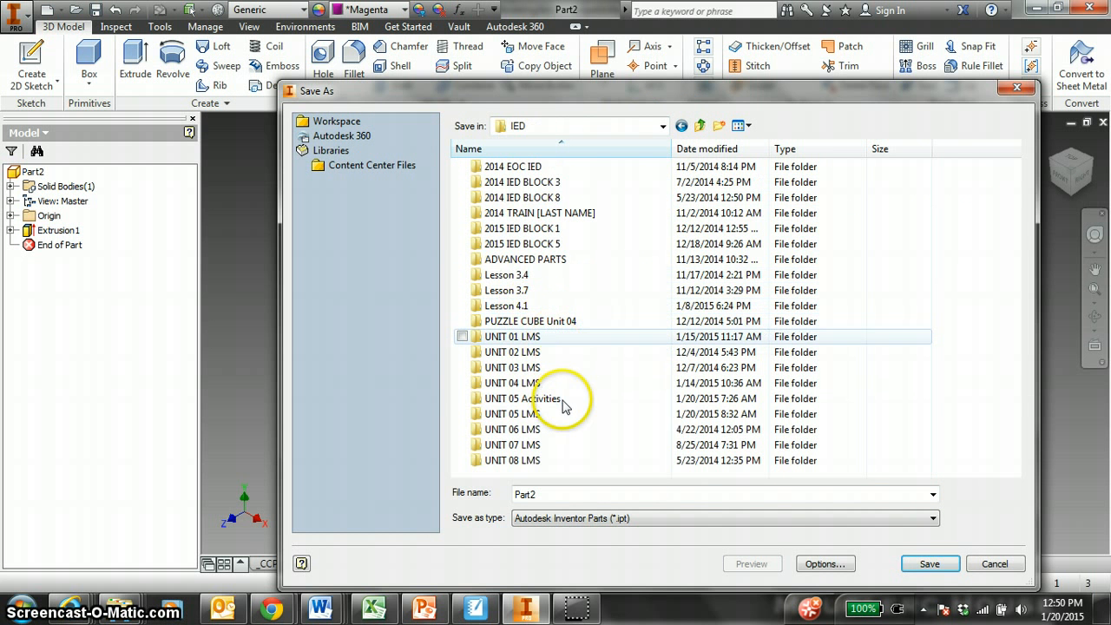
{"action": "double_click", "coordinate": [560, 401]}
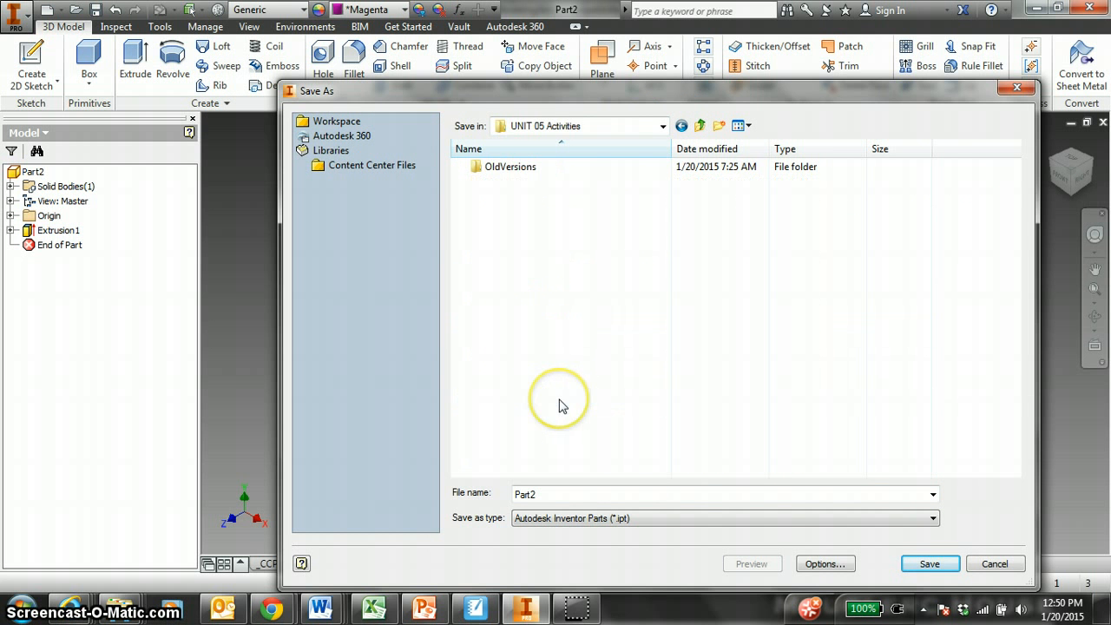
Name the part file "5.2.B WINDSHIELD [LAST NAME]" and save it outside the active project.
{"action": "double_click", "coordinate": [565, 494]}
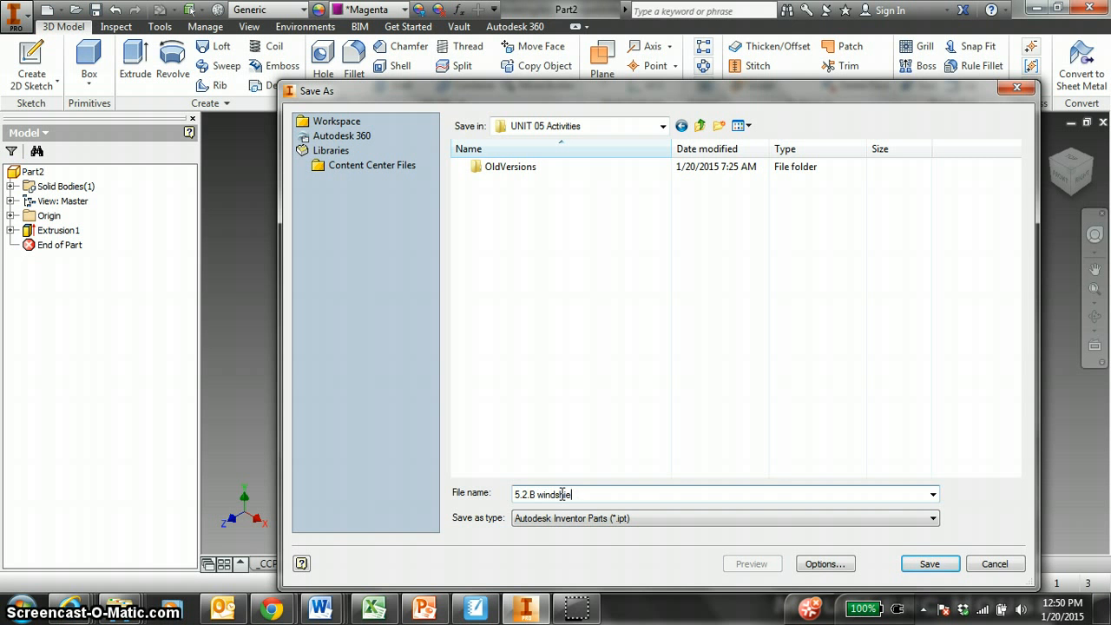
{"action": "key", "text": "BackSpace"}
{"action": "key", "text": "BackSpace"}
{"action": "key", "text": "Caps_Lock"}
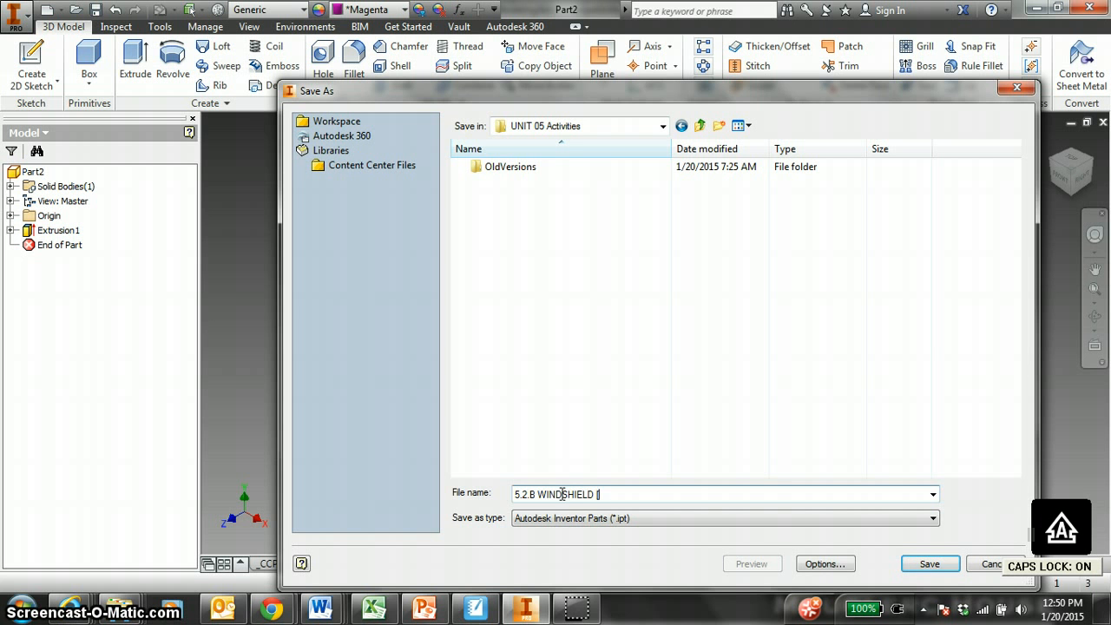
{"action": "type", "text": "LAST NAME"}
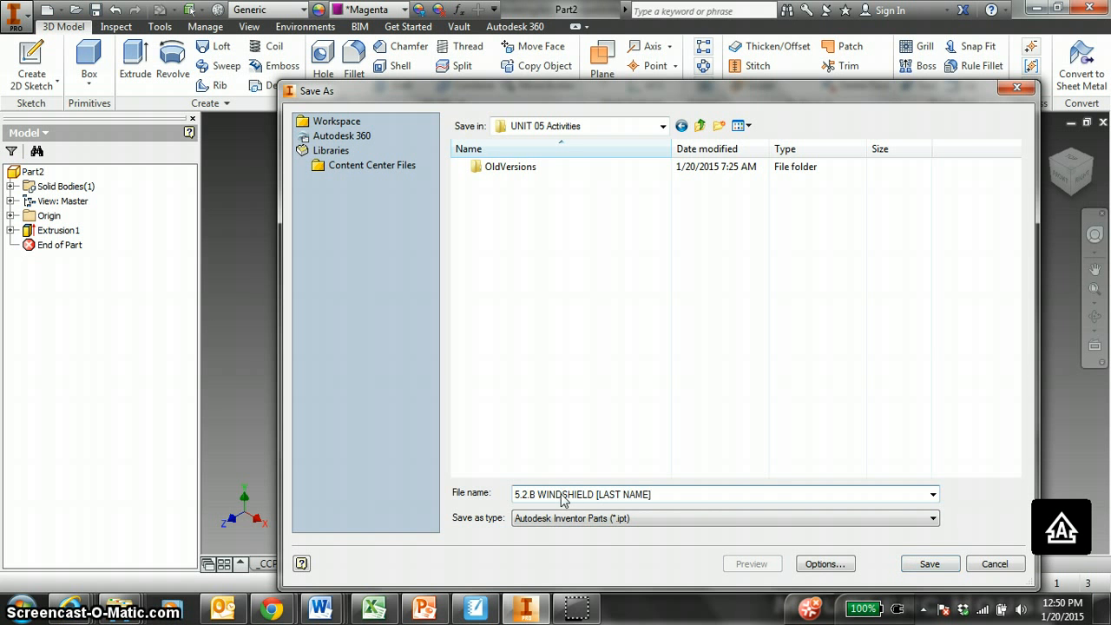
{"action": "key", "text": "Return"}
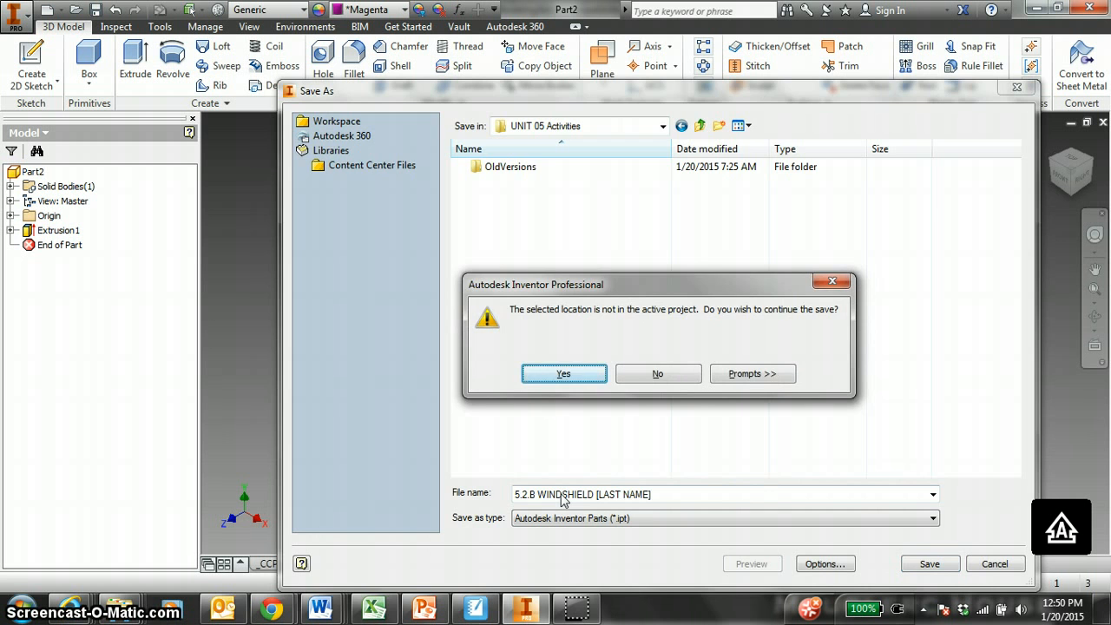
{"action": "key", "text": "Return"}
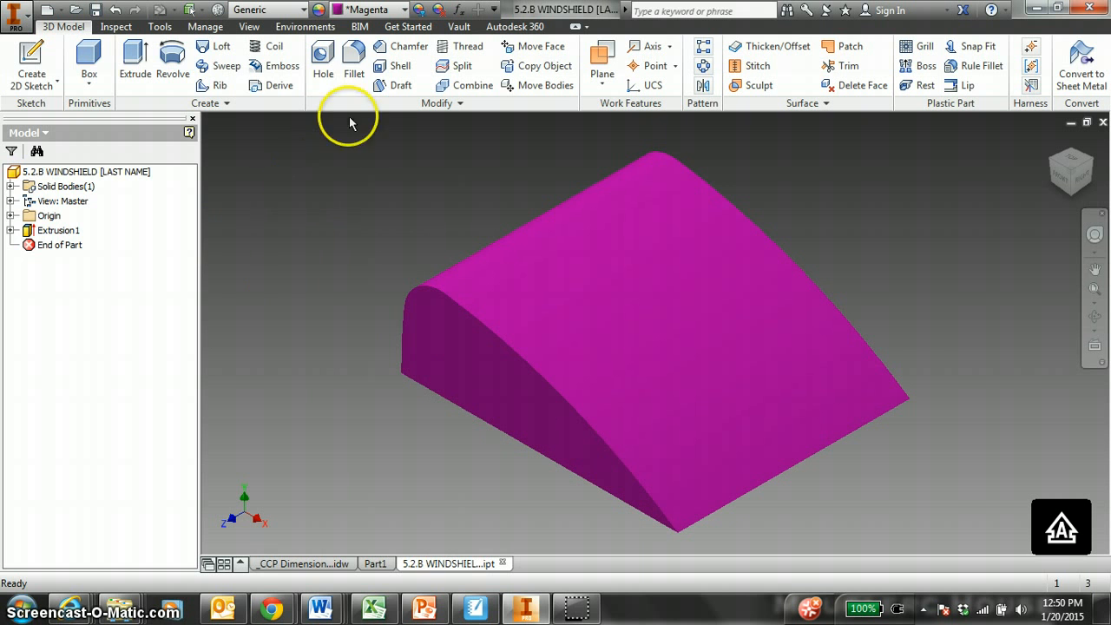
Fillet the curved edge chains on both sides of the windshield with a 0.5 in radius.
{"action": "left_click", "coordinate": [353, 59]}
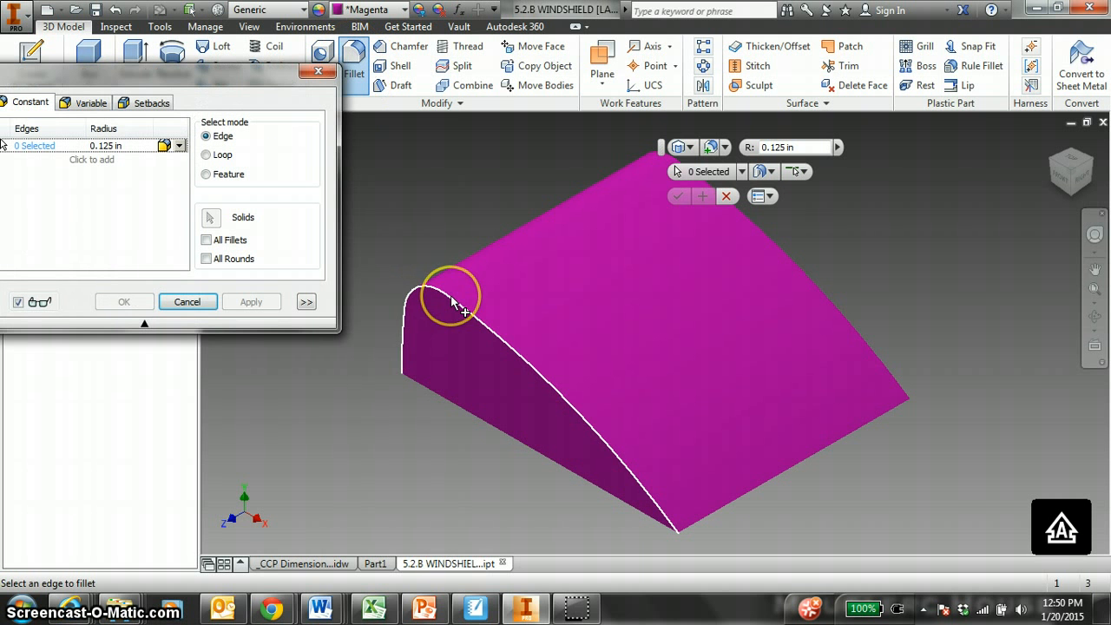
{"action": "left_click", "coordinate": [106, 145]}
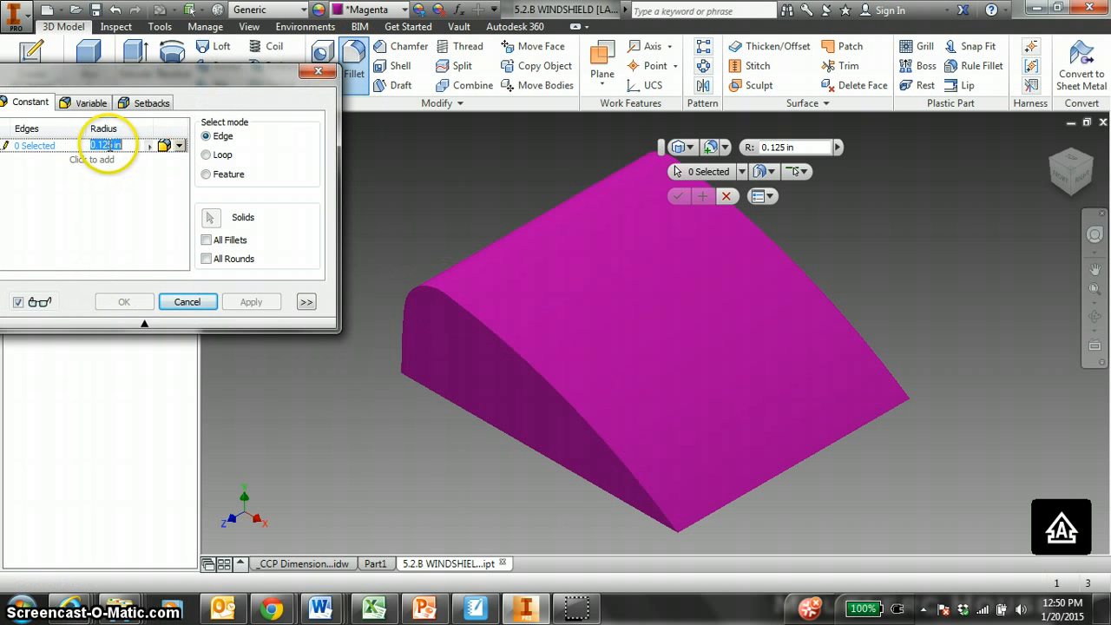
{"action": "key", "text": "BackSpace"}
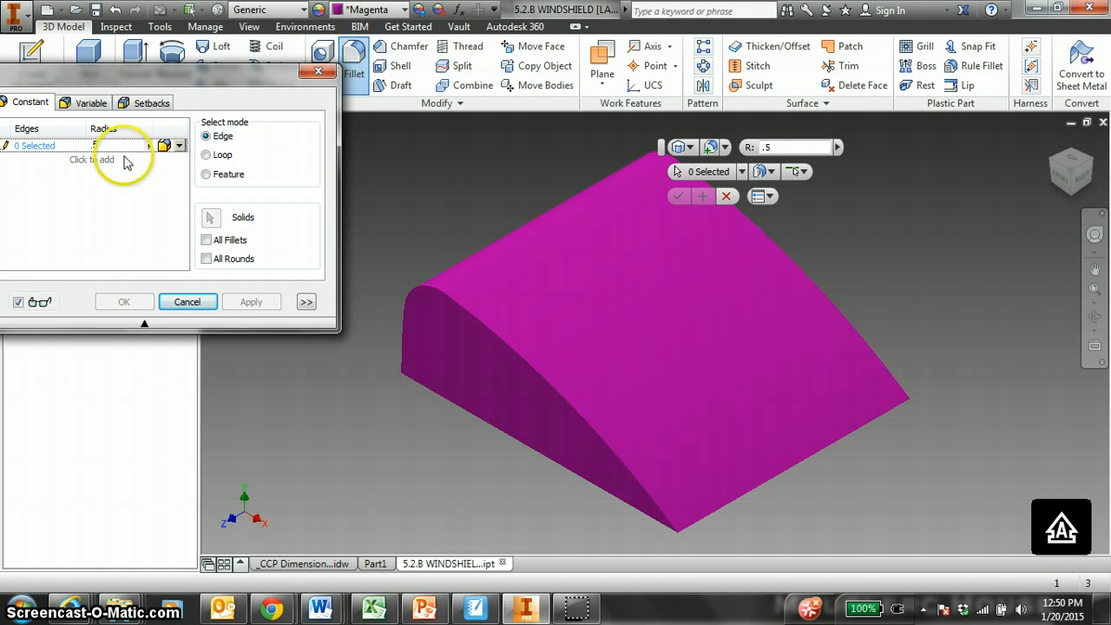
{"action": "left_click", "coordinate": [471, 314]}
{"action": "left_click", "coordinate": [472, 314]}
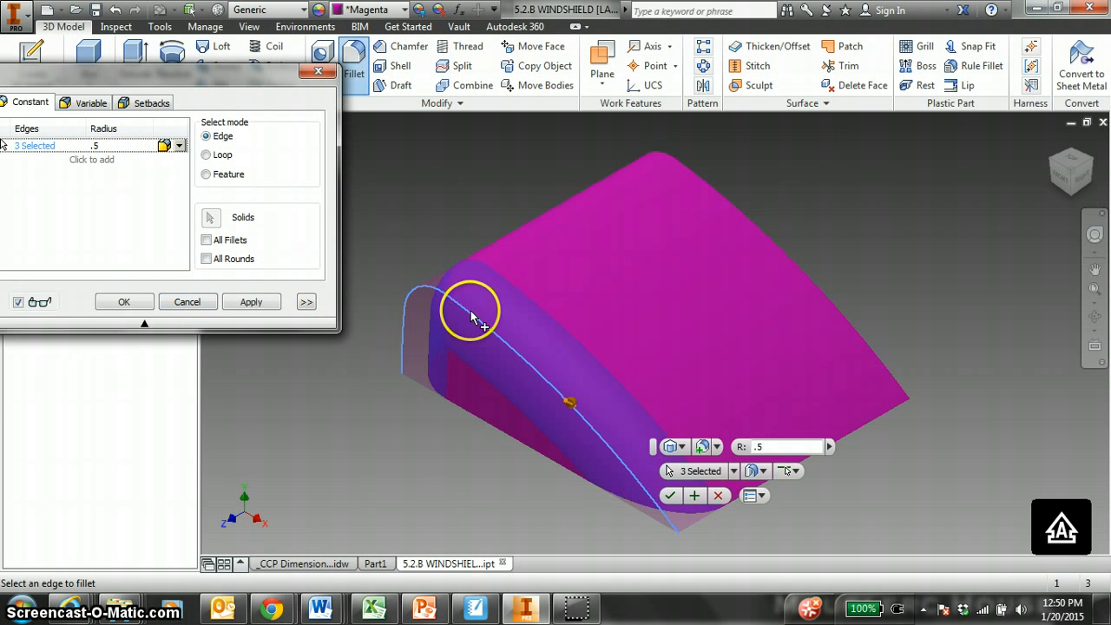
{"action": "left_click", "coordinate": [736, 211]}
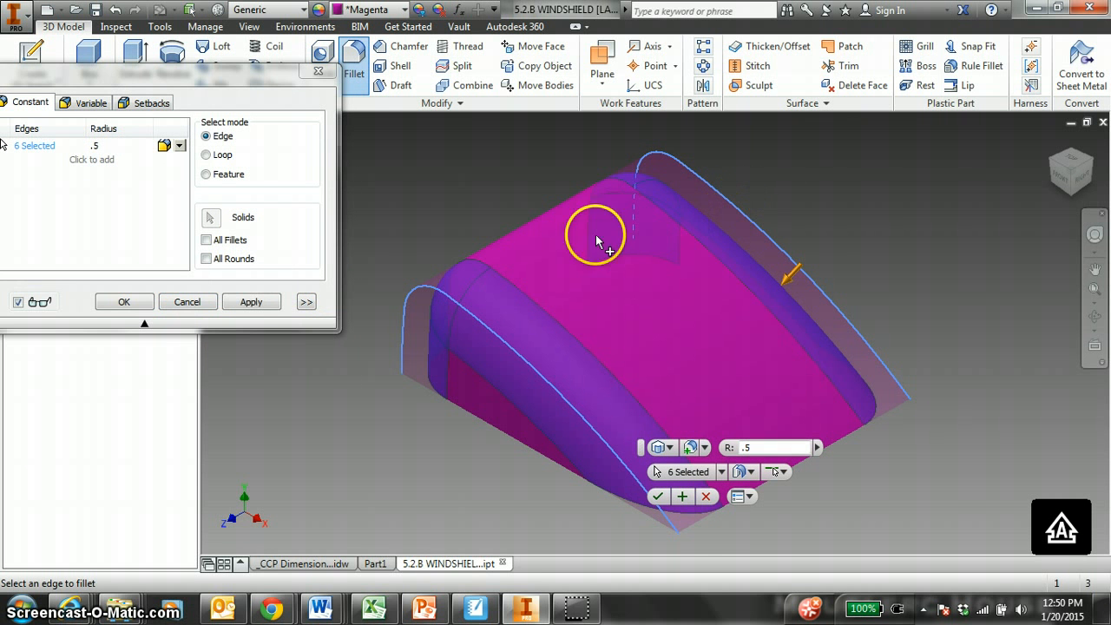
{"action": "left_click_drag", "start_coordinate": [158, 78], "coordinate": [251, 68]}
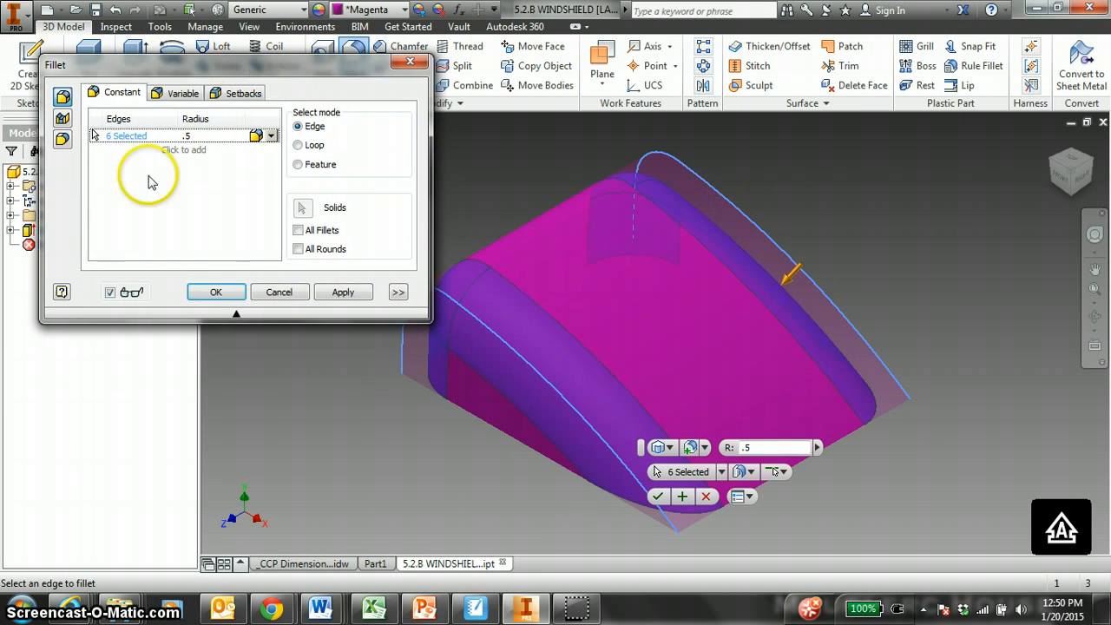
{"action": "left_click", "coordinate": [216, 292]}
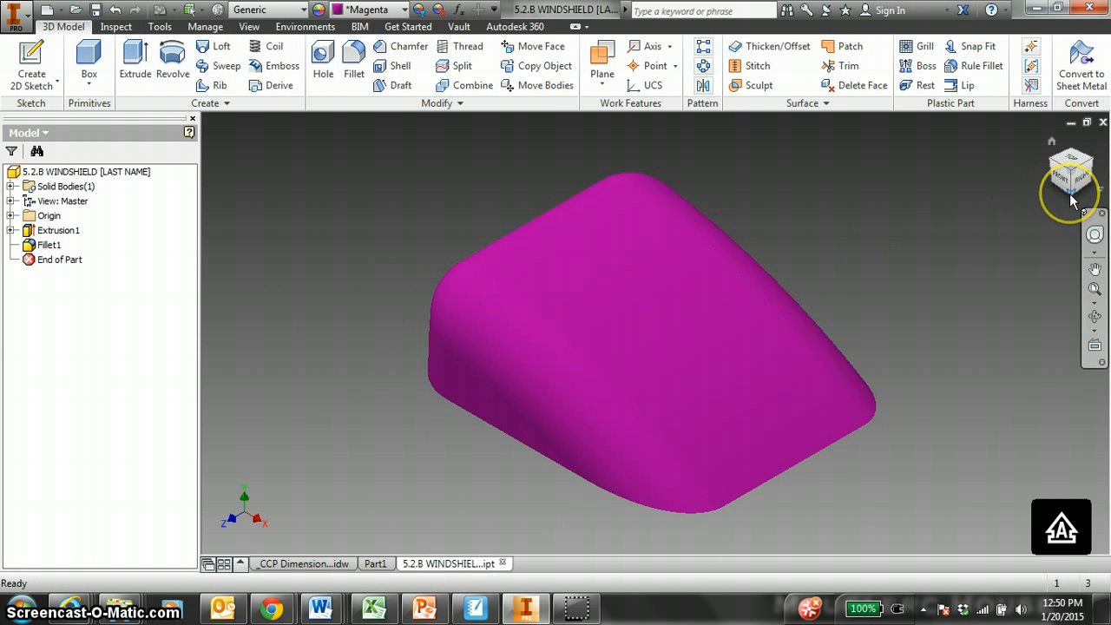
Shell the windshield to a 0.07 in wall thickness, removing its flat bottom face.
{"action": "left_click", "coordinate": [1071, 200]}
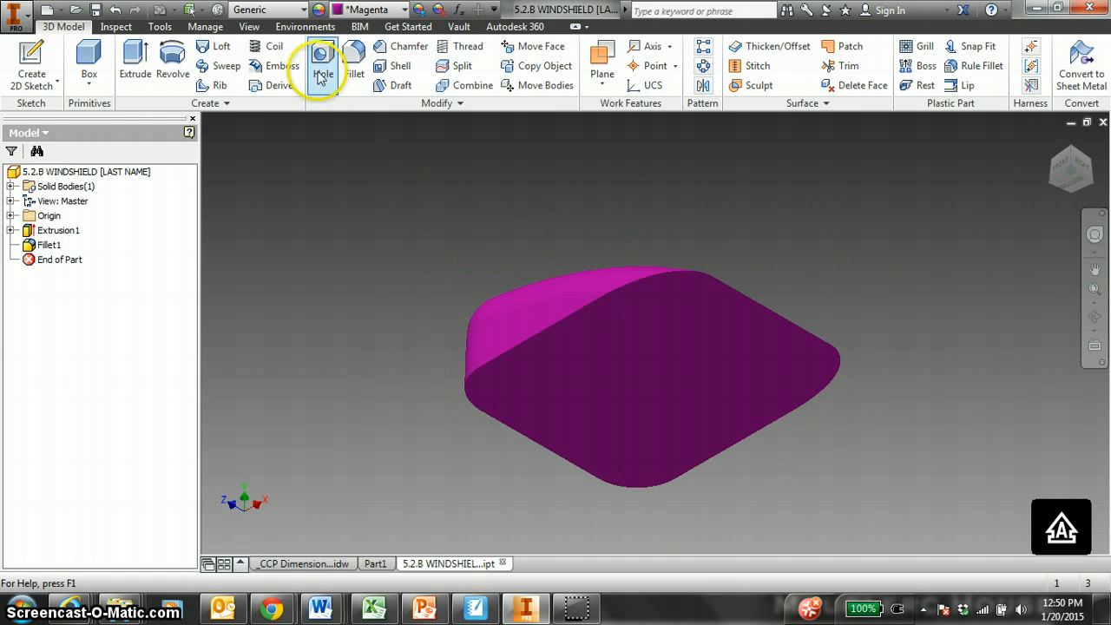
{"action": "left_click", "coordinate": [386, 69]}
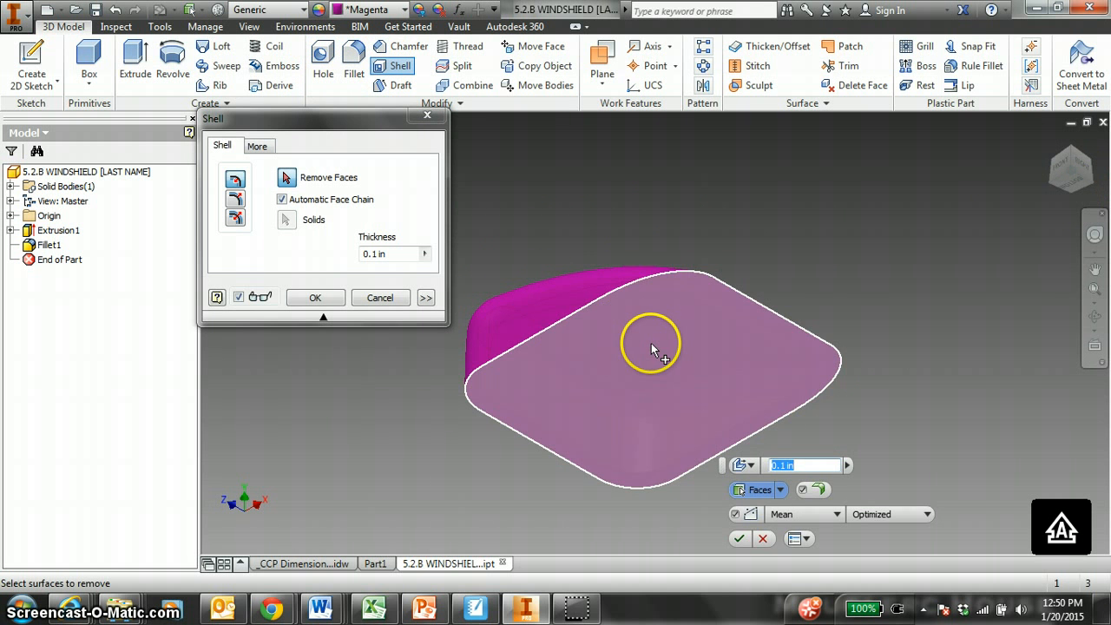
{"action": "left_click", "coordinate": [651, 348]}
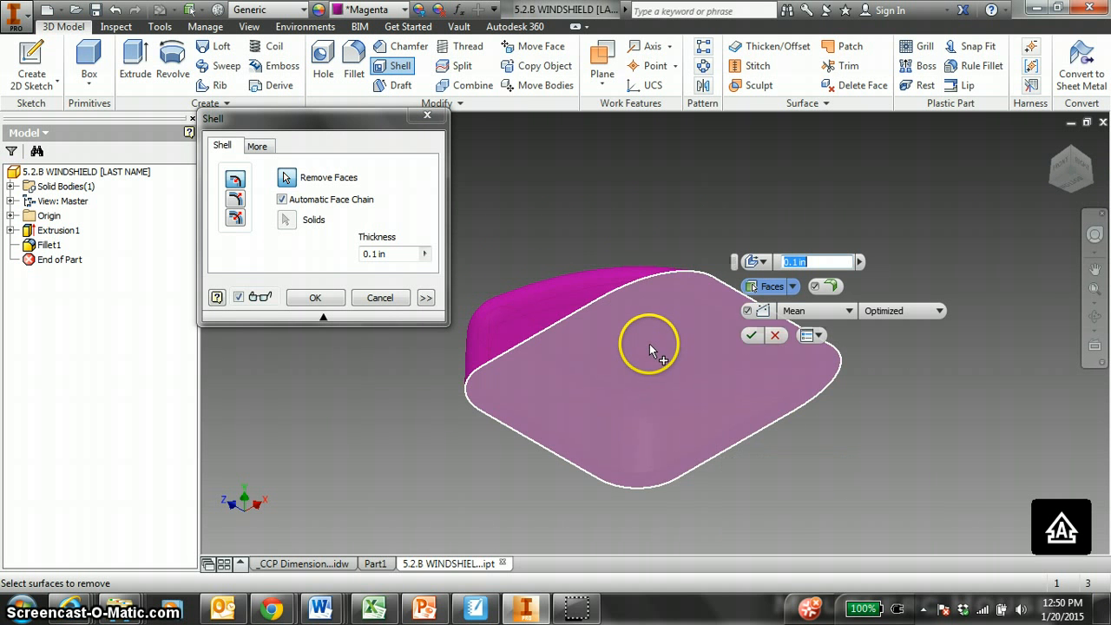
{"action": "left_click", "coordinate": [375, 254]}
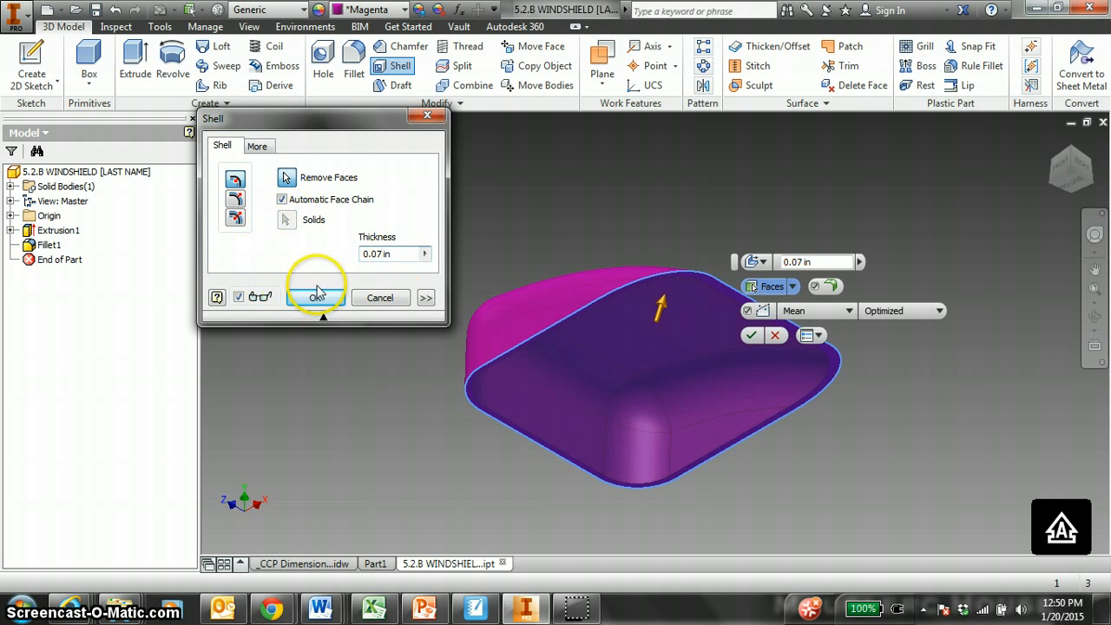
{"action": "left_click", "coordinate": [315, 297]}
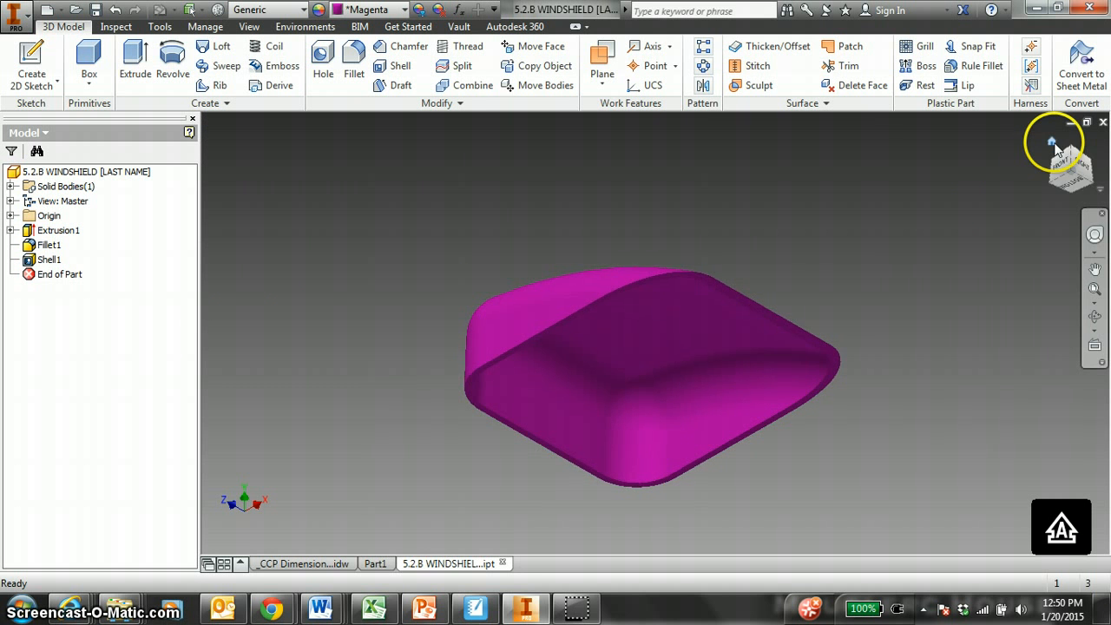
{"action": "left_click", "coordinate": [1053, 145]}
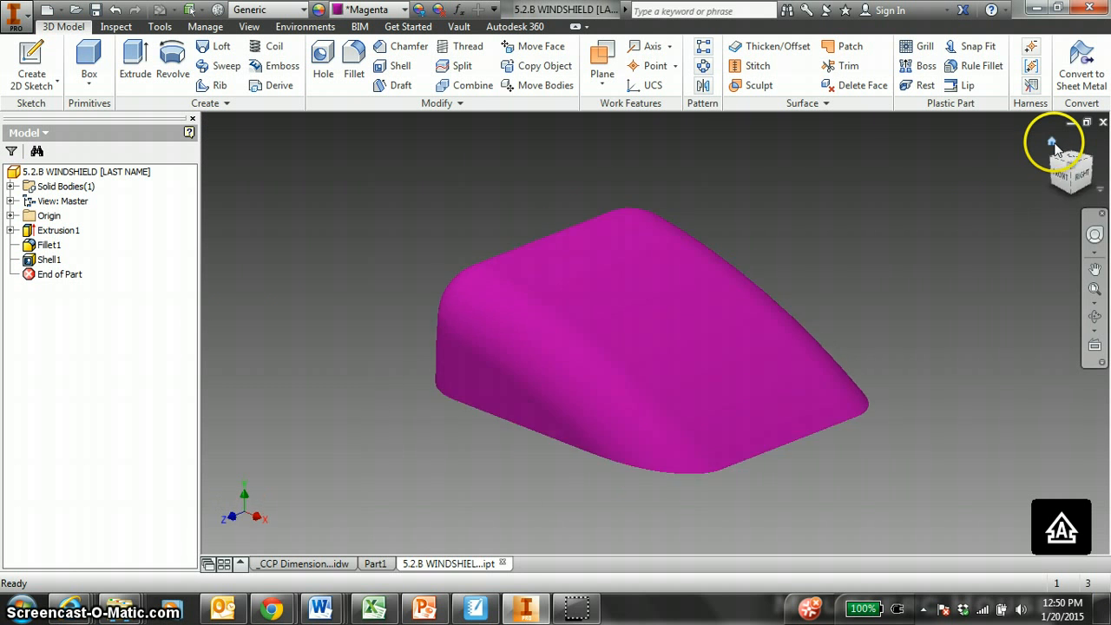
Compare the finished windshield with the yellow model in Part1, then return to the 5.2.B WINDSHIELD part.
{"action": "left_click", "coordinate": [375, 564]}
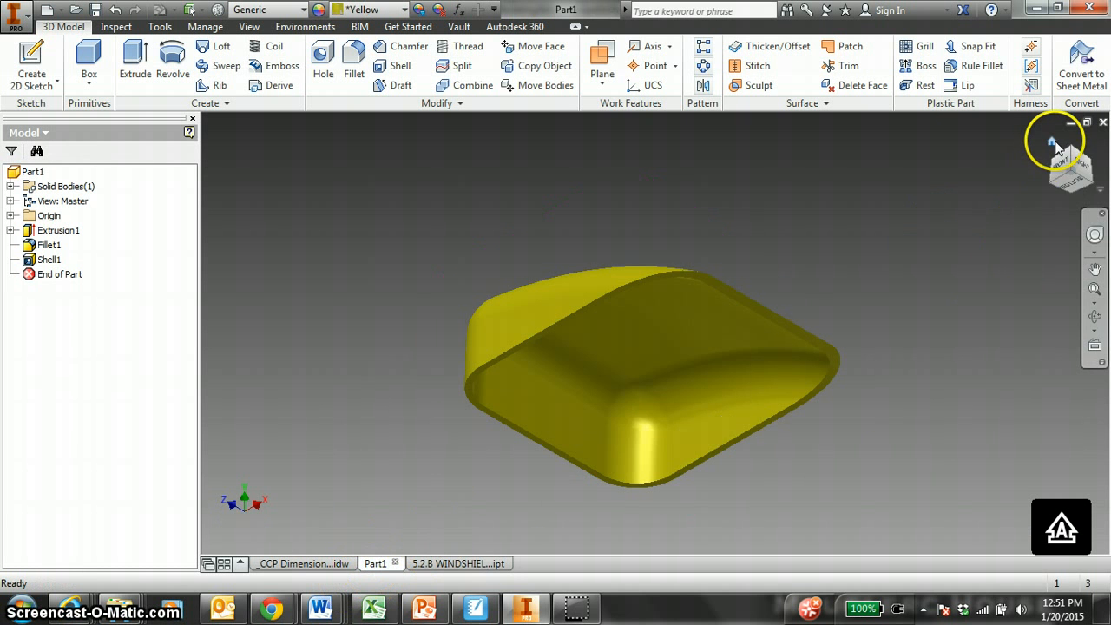
{"action": "left_click", "coordinate": [1052, 143]}
{"action": "left_click", "coordinate": [434, 564]}
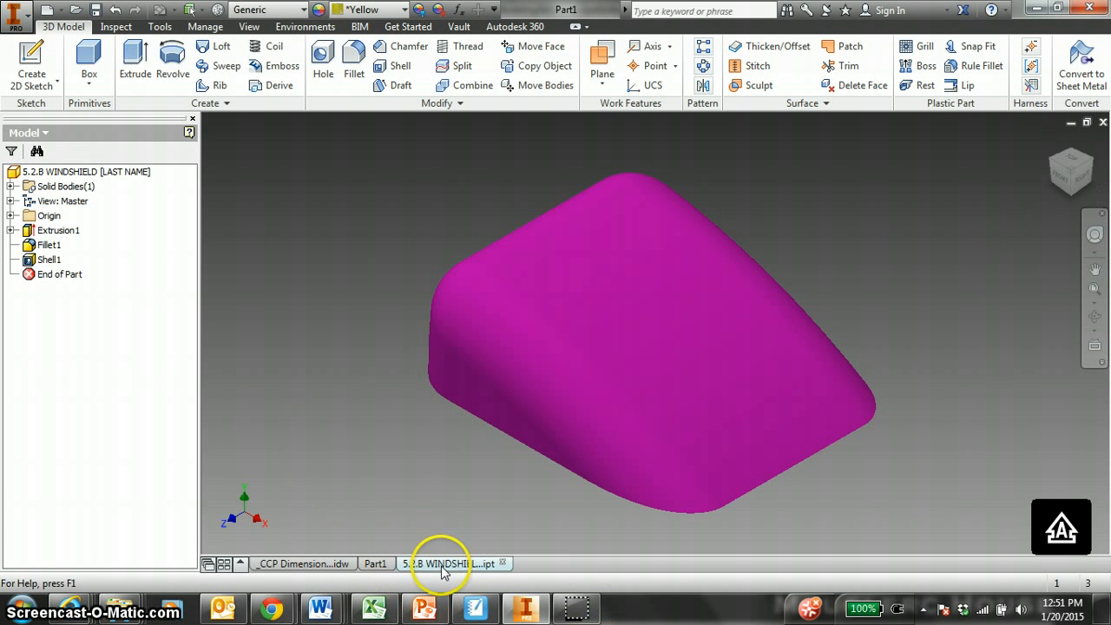
Save the windshield part and create a new drawing from the CCP TITLE BLOCK 2013.idw template.
{"action": "left_click", "coordinate": [94, 12]}
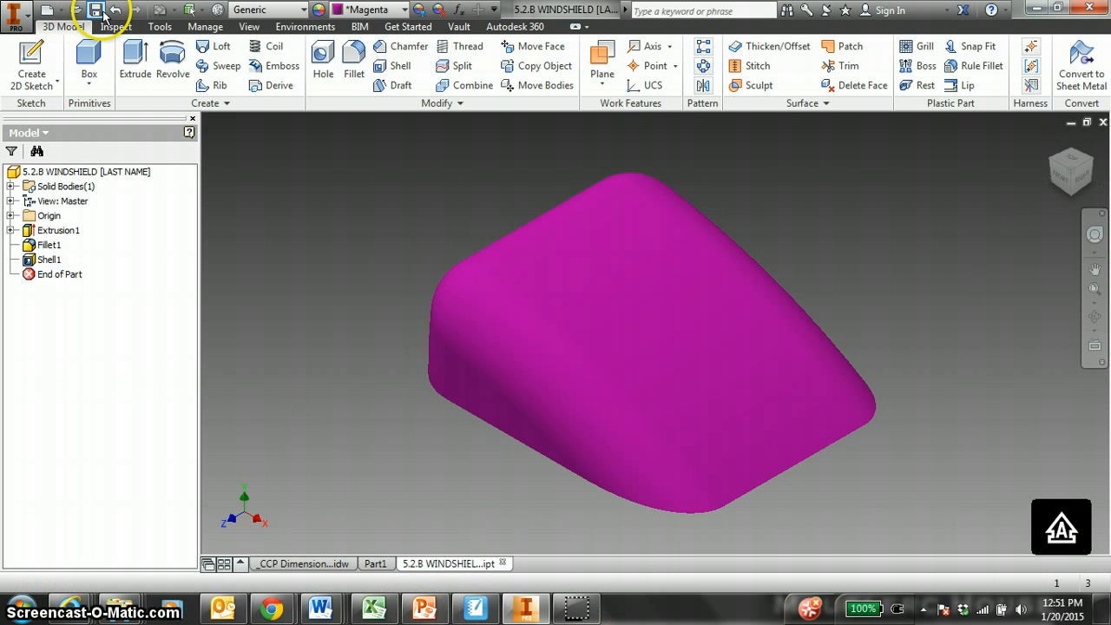
{"action": "left_click", "coordinate": [48, 11]}
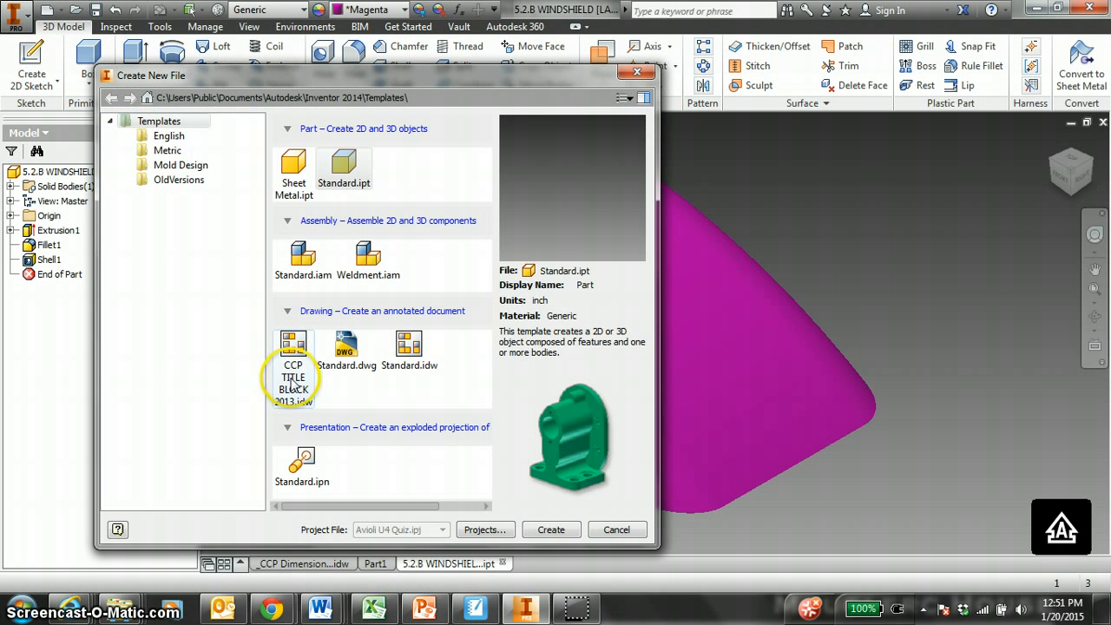
{"action": "left_click", "coordinate": [297, 380]}
{"action": "double_click", "coordinate": [304, 389]}
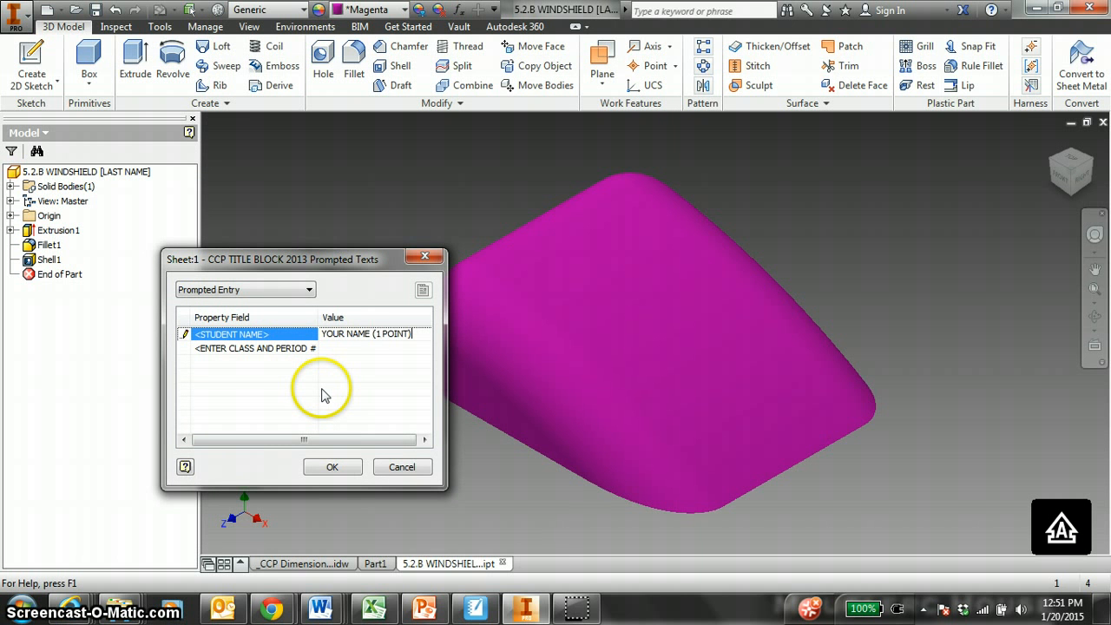
Fill in the title block prompts with "YOUR NAME (1 POINT)" as student name and "IED # (1 POINT)" as class and period.
{"action": "key", "text": "Return"}
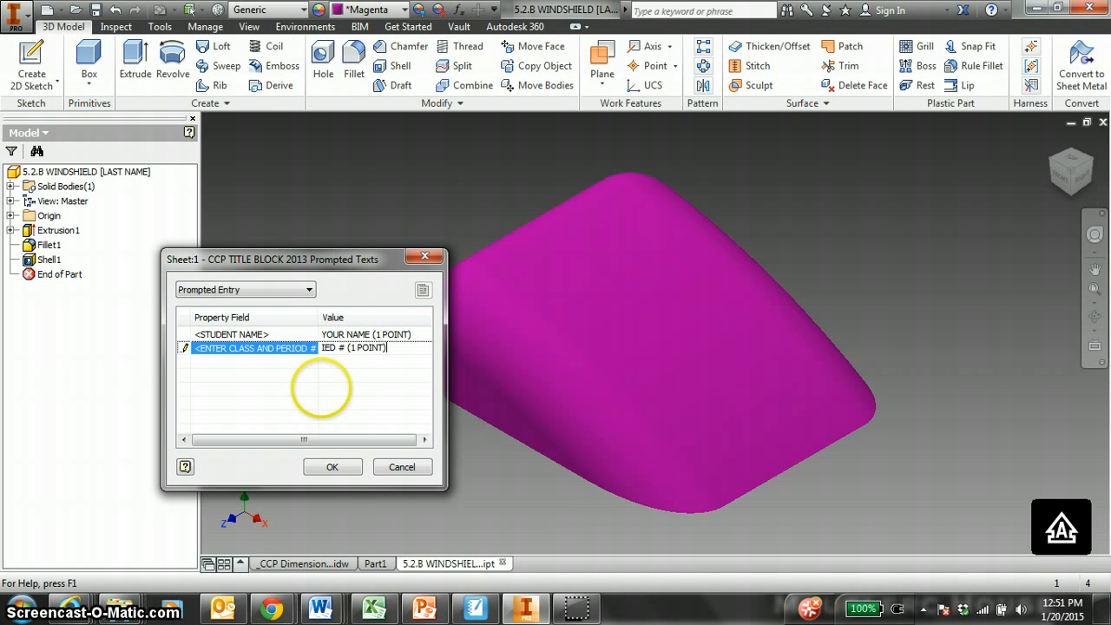
{"action": "left_click", "coordinate": [331, 465]}
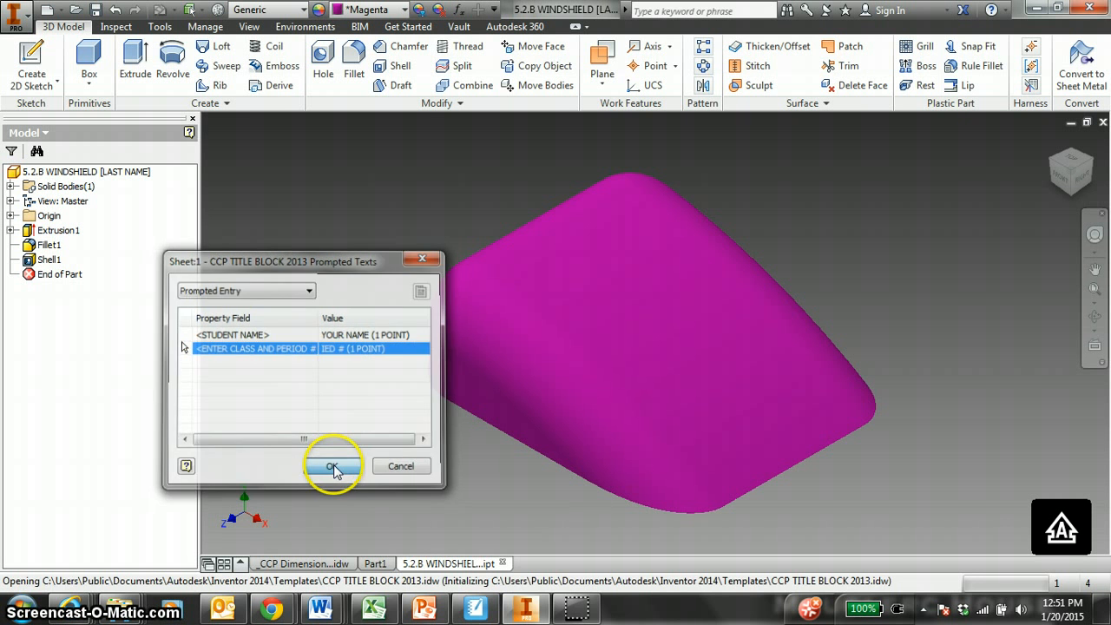
{"action": "left_click", "coordinate": [505, 353]}
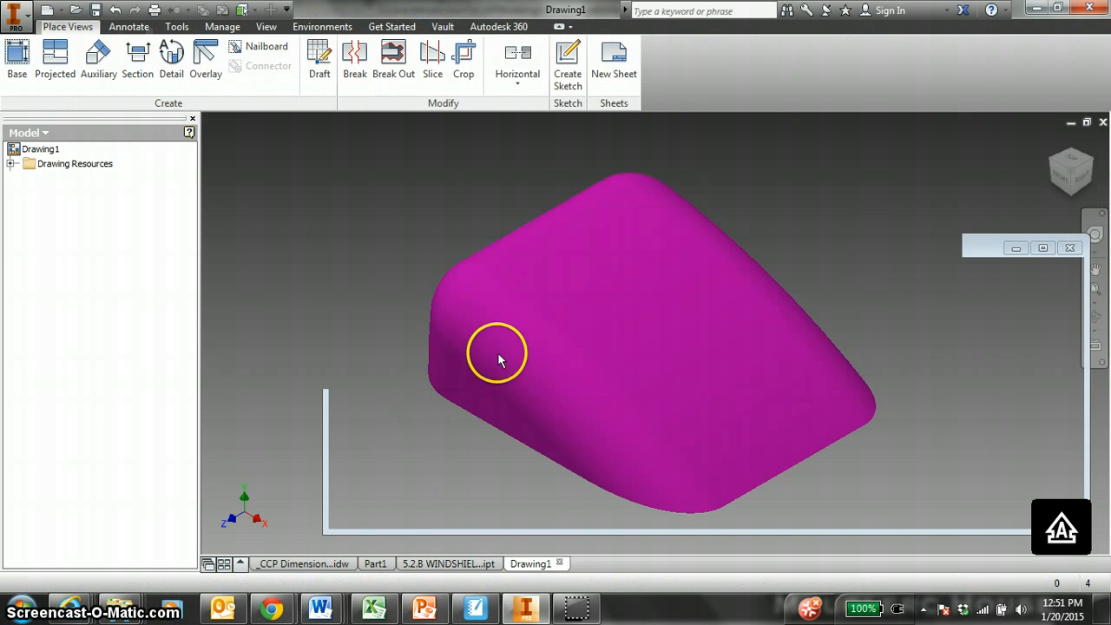
Place a front base view of the windshield in the lower-left area of the sheet and project a top view above it.
{"action": "left_click", "coordinate": [28, 61]}
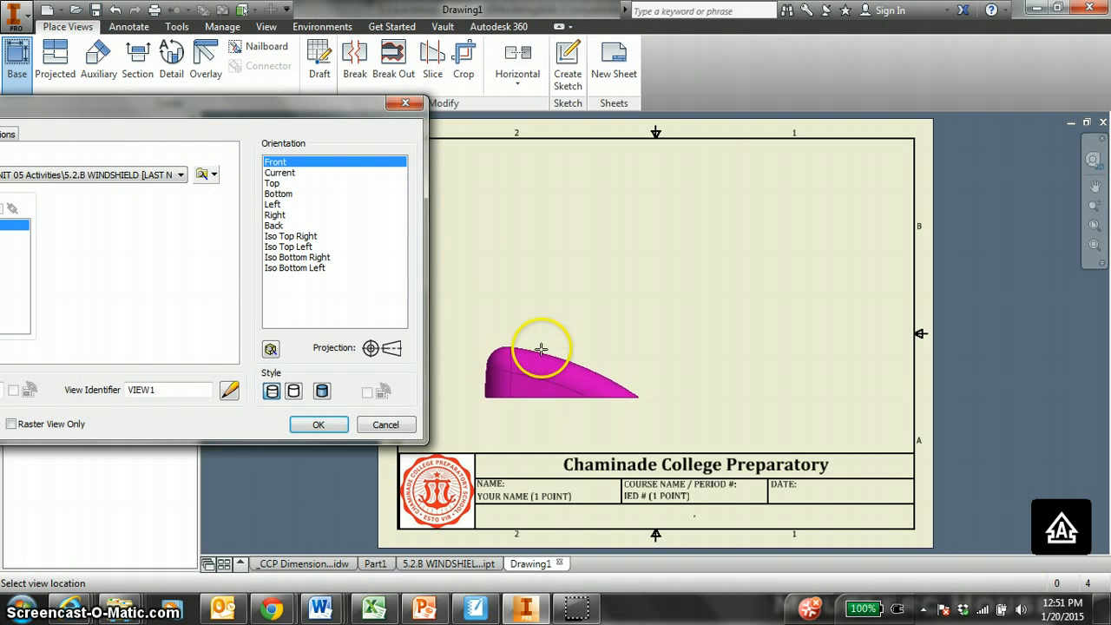
{"action": "mouse_move", "coordinate": [307, 109]}
{"action": "left_mouse_down"}
{"action": "mouse_move", "coordinate": [496, 99]}
{"action": "mouse_move", "coordinate": [169, 117]}
{"action": "left_mouse_up"}
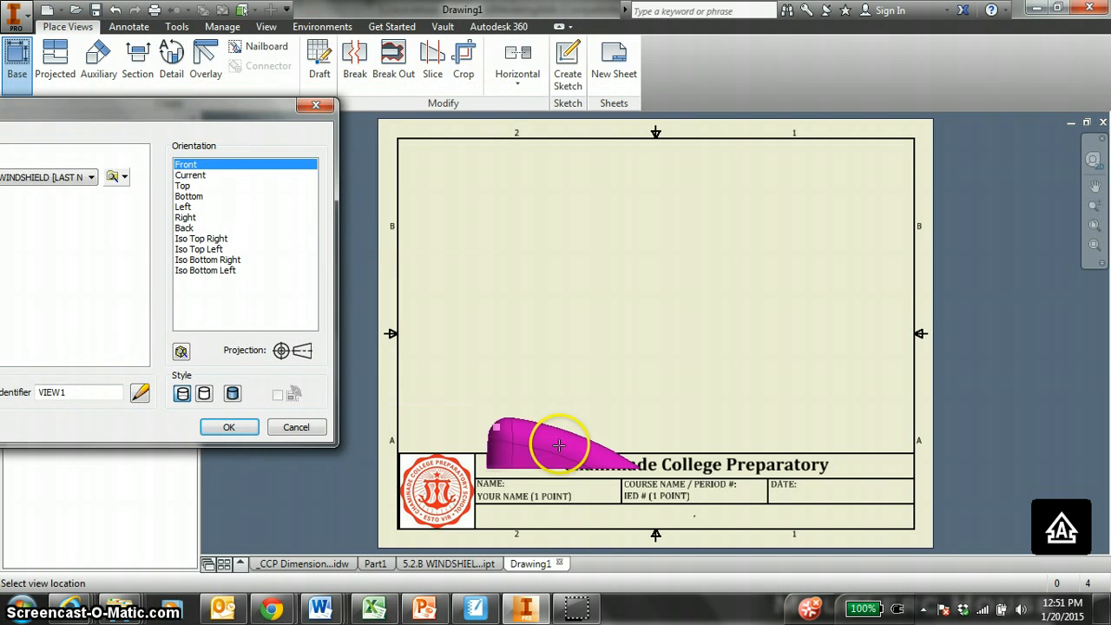
{"action": "left_click", "coordinate": [562, 370]}
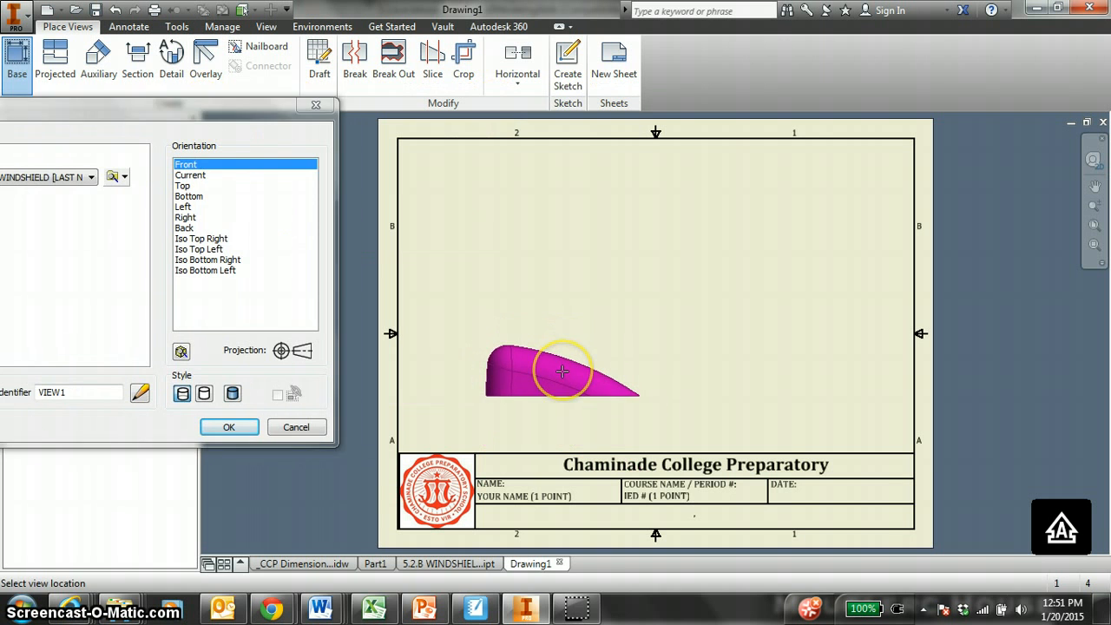
{"action": "left_click", "coordinate": [543, 227]}
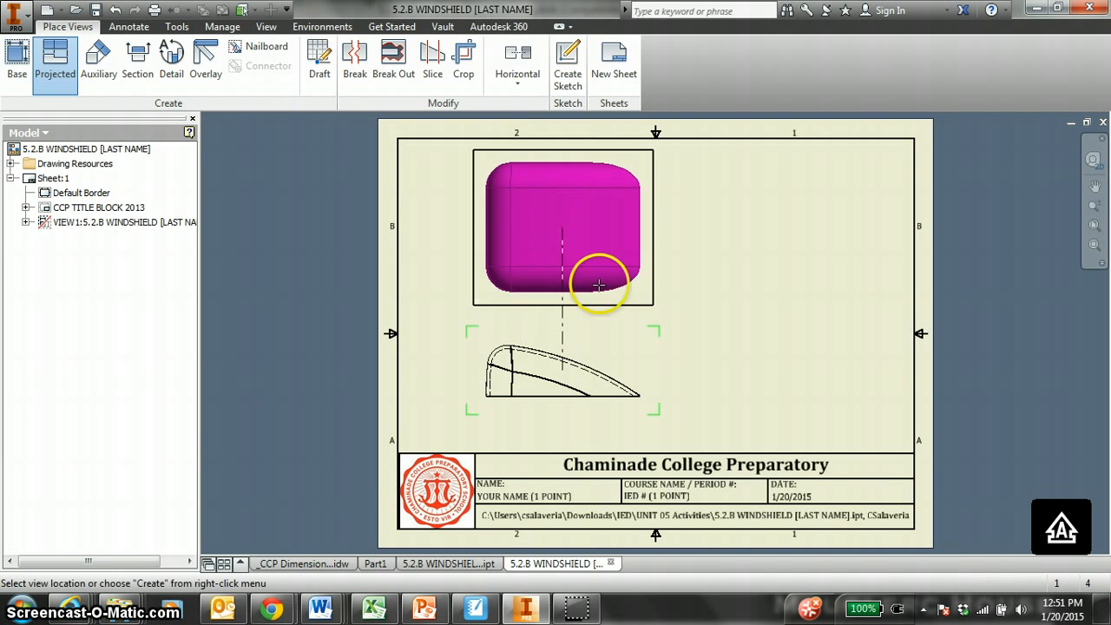